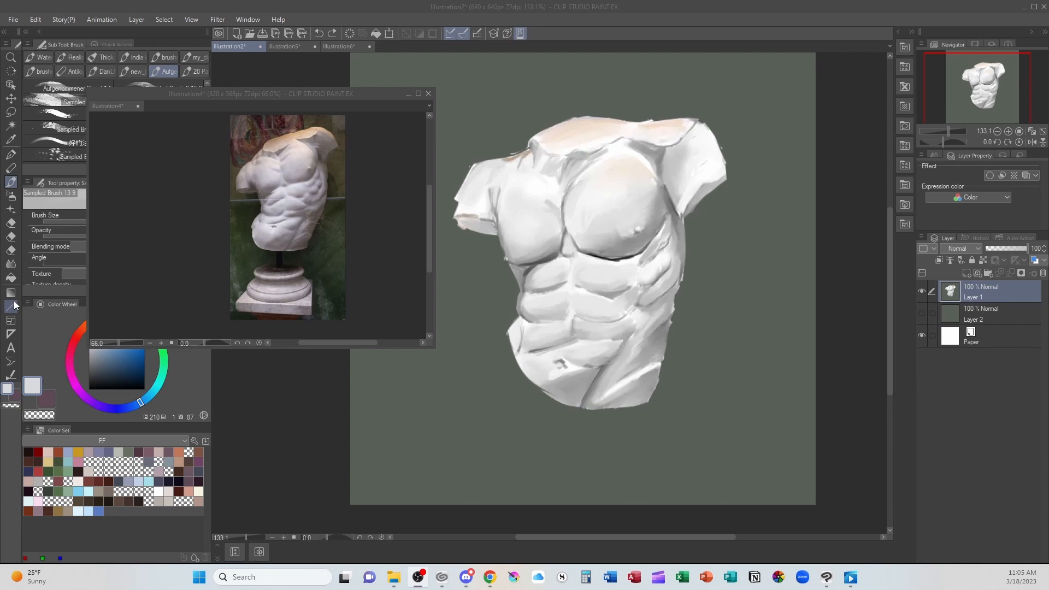
- Lasso the shoulders and chest, rotate them slightly counterclockwise to match the reference tilt, apply the transform and deselect
click(11, 112)
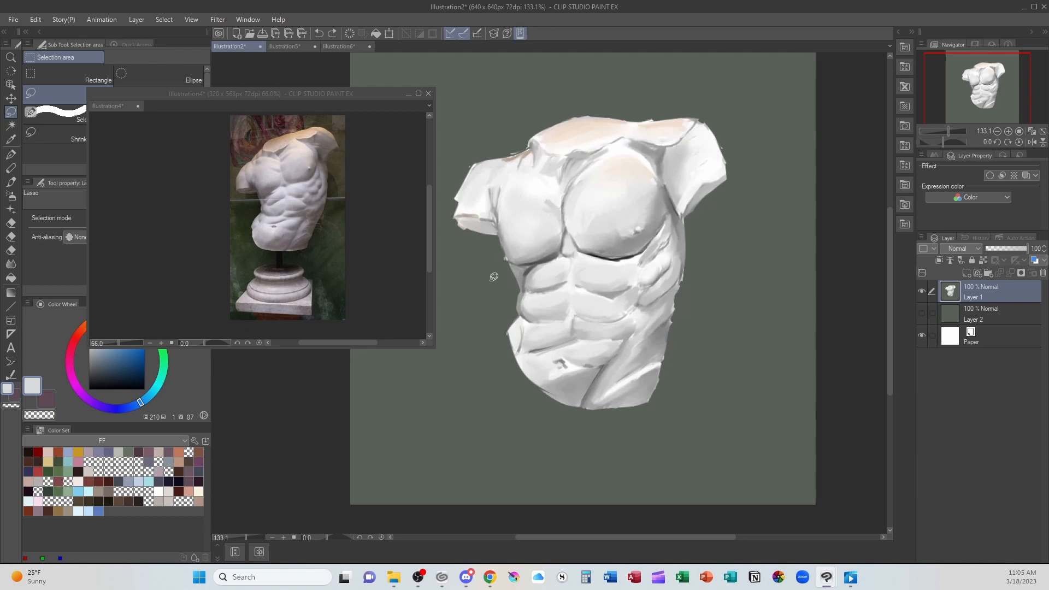
mouse_move(493, 277)
mouse_down()
mouse_move(628, 256)
mouse_move(659, 71)
mouse_move(453, 197)
mouse_move(485, 281)
mouse_up()
click(649, 301)
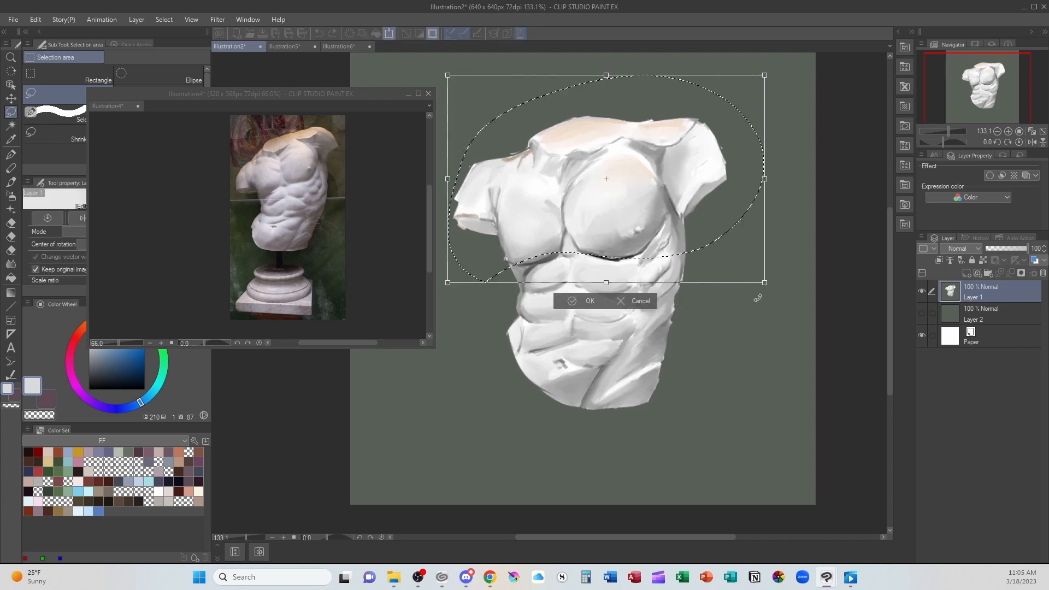
drag(778, 295, 790, 276)
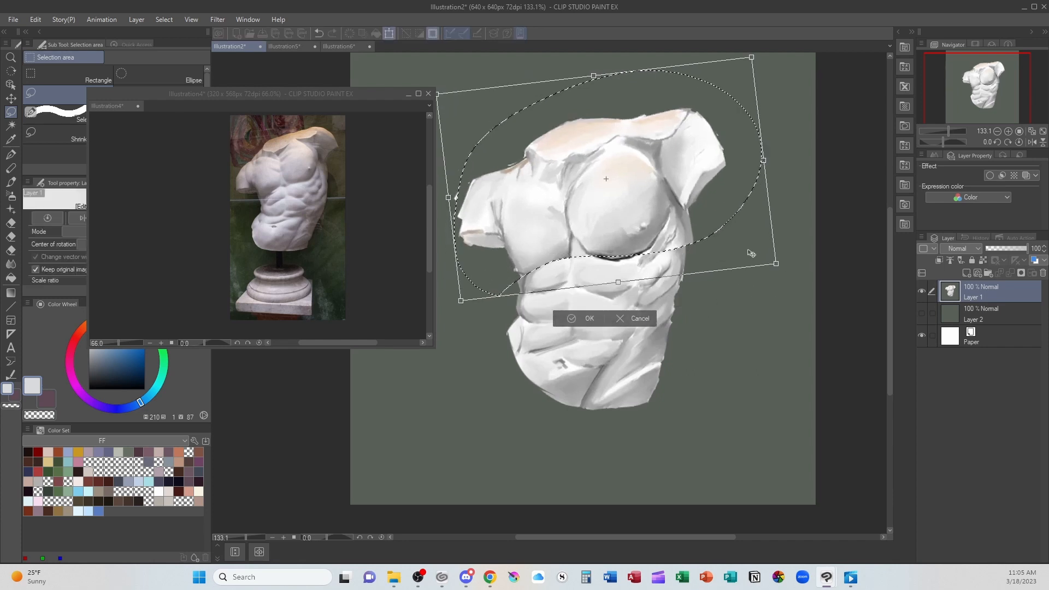
drag(747, 248, 744, 245)
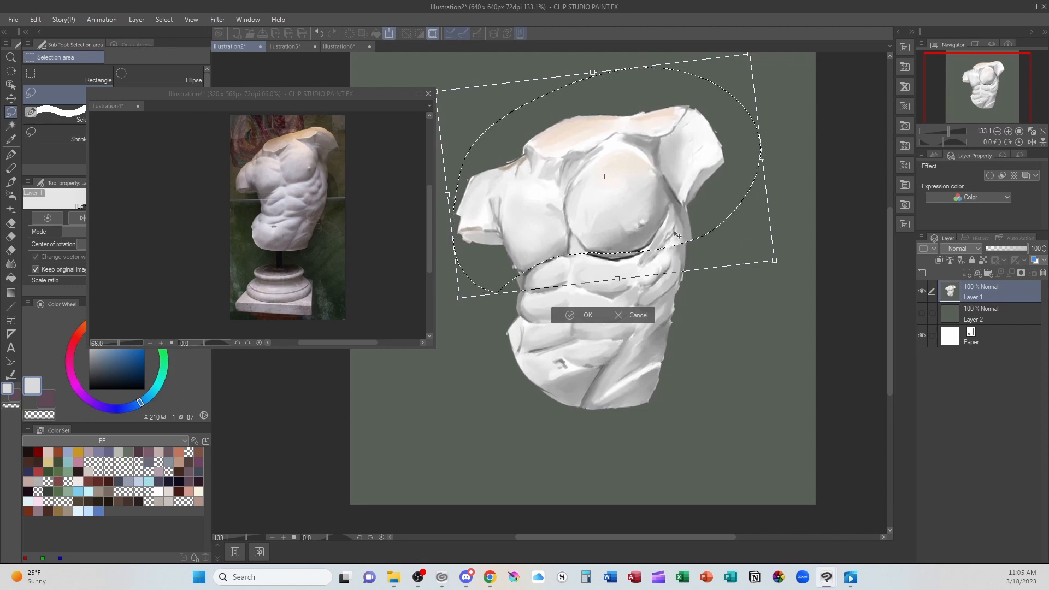
drag(783, 272, 746, 247)
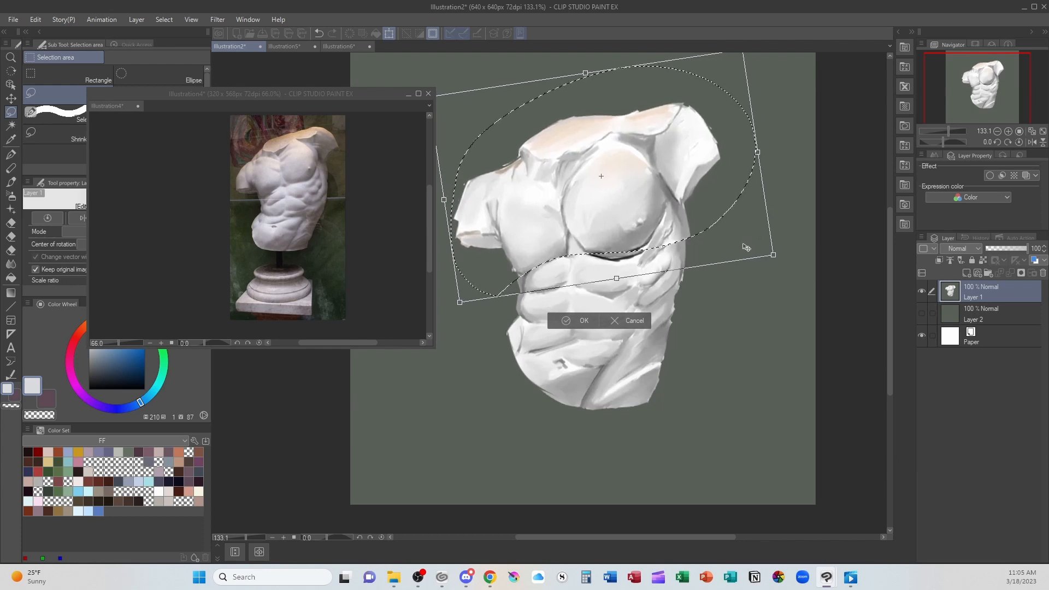
key(Return)
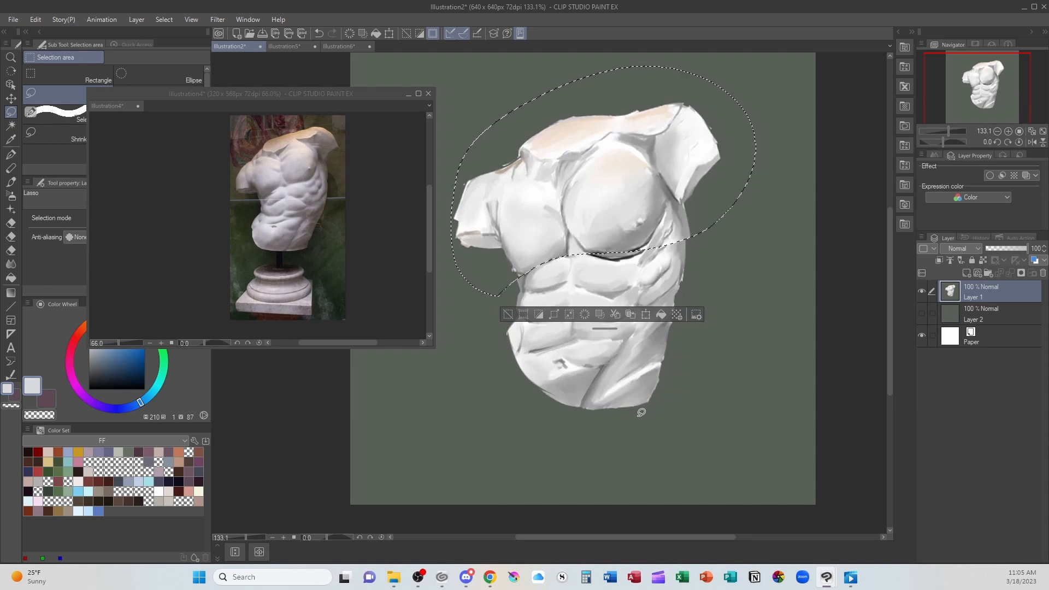
key(ctrl+d)
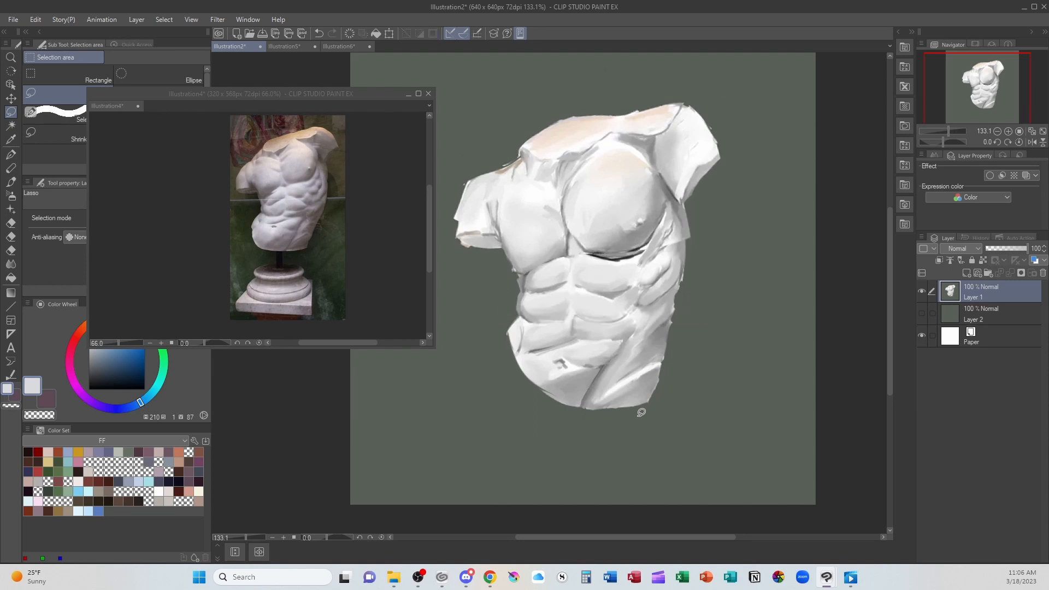
- Lasso the left hip and lower belly, rotate the piece slightly clockwise, nudge it outward, apply the transform and deselect
mouse_move(513, 312)
mouse_down()
mouse_move(585, 334)
mouse_move(563, 394)
mouse_move(500, 382)
mouse_move(512, 314)
mouse_up()
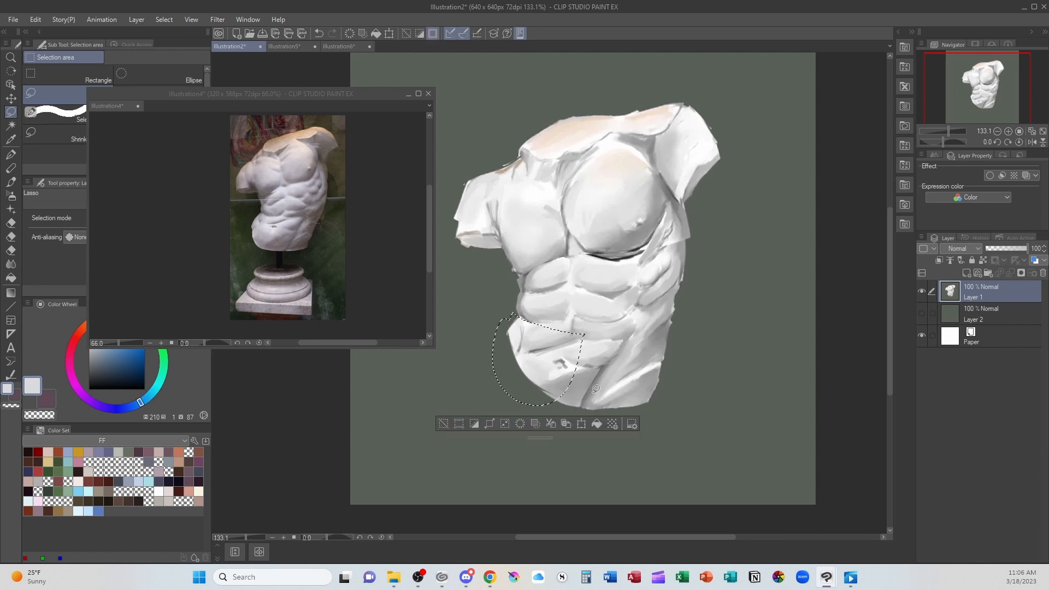
click(582, 425)
drag(594, 303, 598, 306)
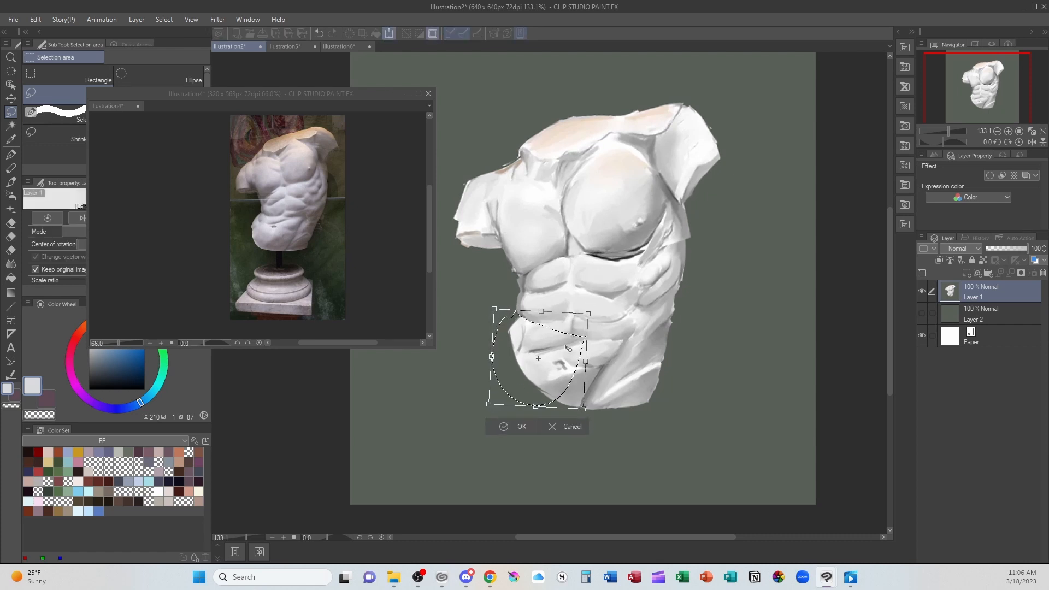
drag(562, 348, 561, 346)
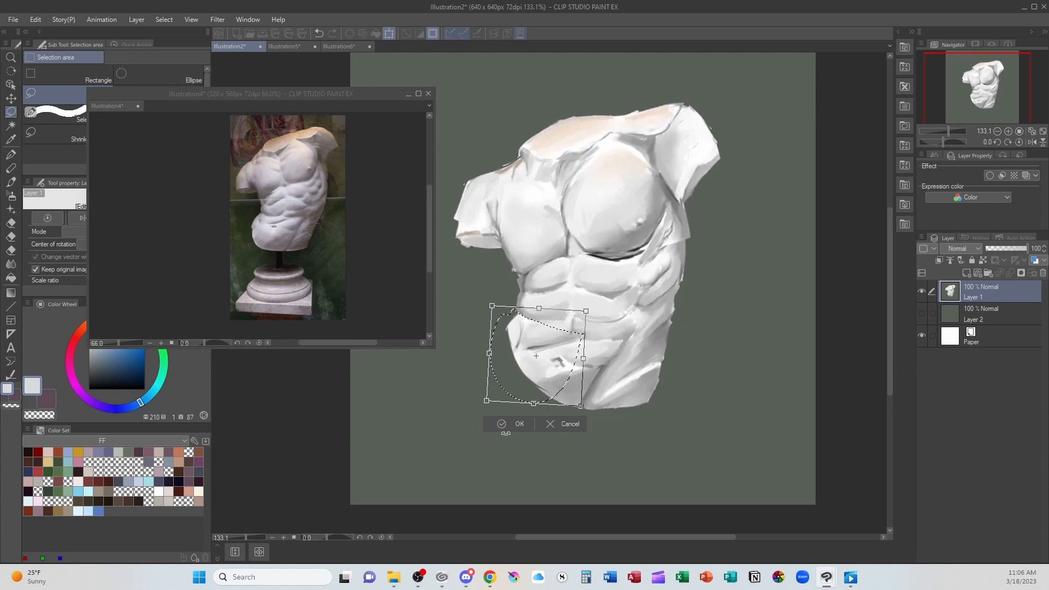
click(505, 428)
key(ctrl+d)
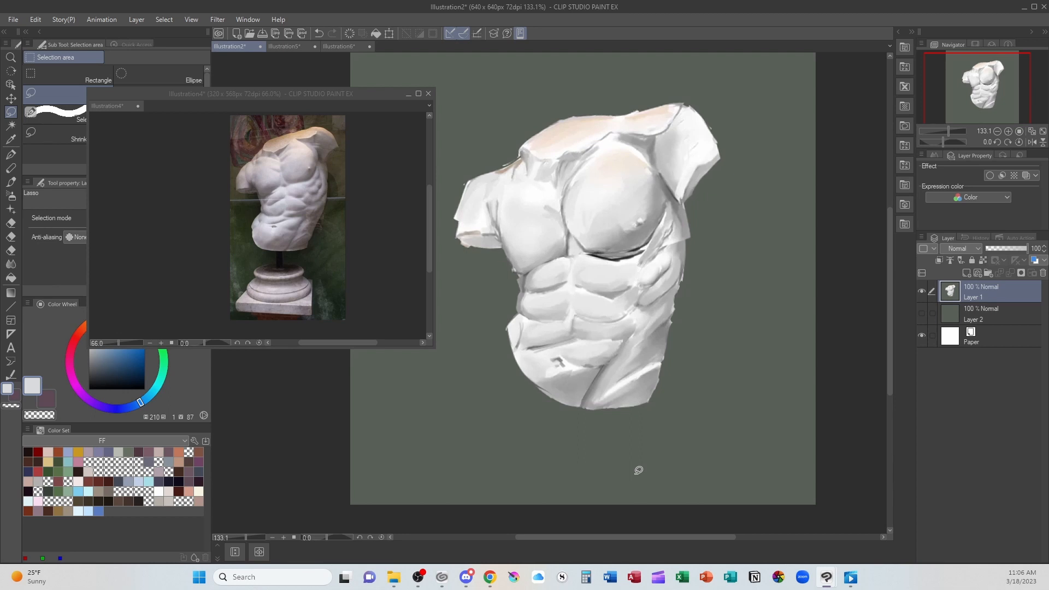
- Clean up the contour along the torso's right flank from armpit to hip, using the background green
key(j)
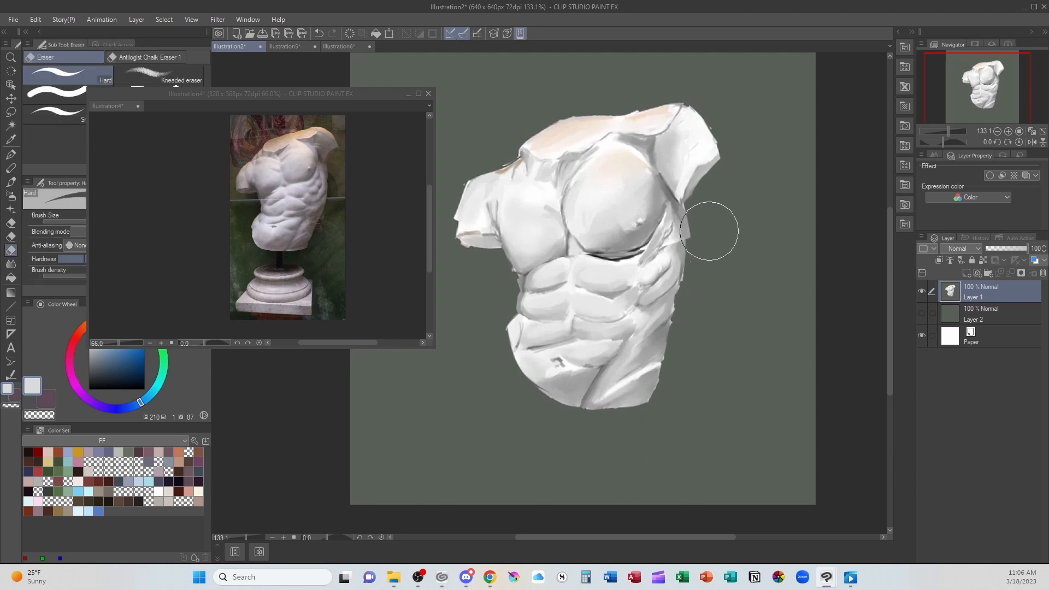
drag(710, 231, 658, 410)
key(b)
alt+click(592, 477)
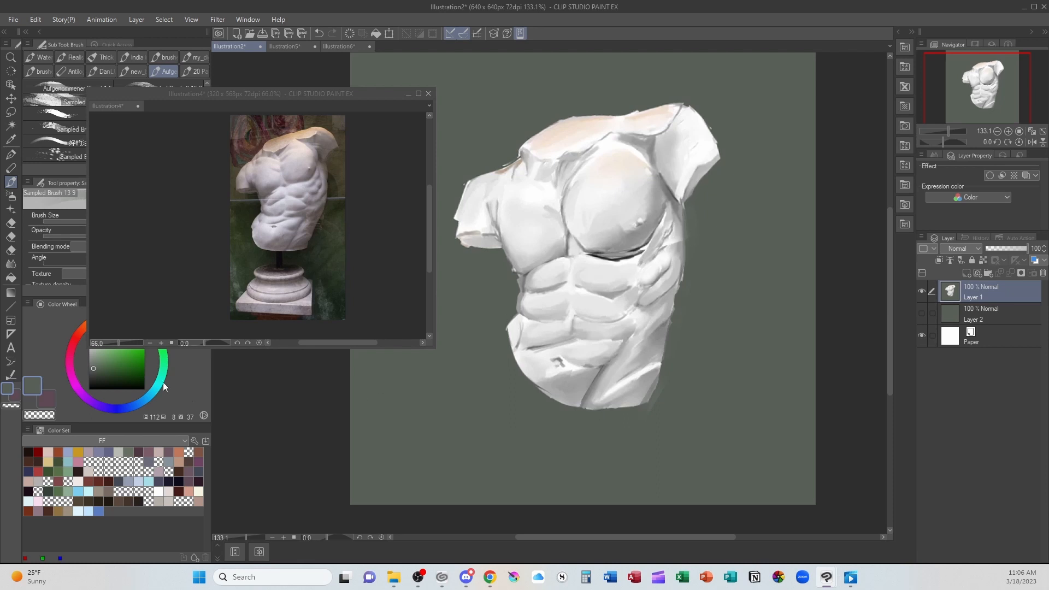
- Circle the right flank in bright green with the Turnip pen as a marker, and undo the mark
click(144, 353)
key(p)
mouse_move(689, 198)
mouse_down()
mouse_move(667, 206)
mouse_move(669, 337)
mouse_move(683, 189)
mouse_up()
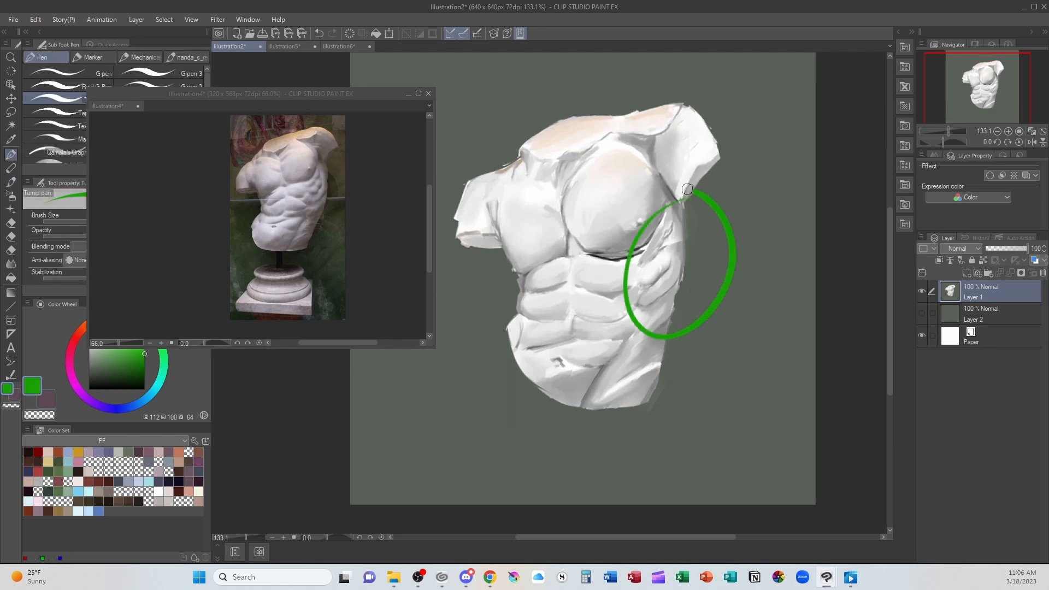
key(ctrl+z)
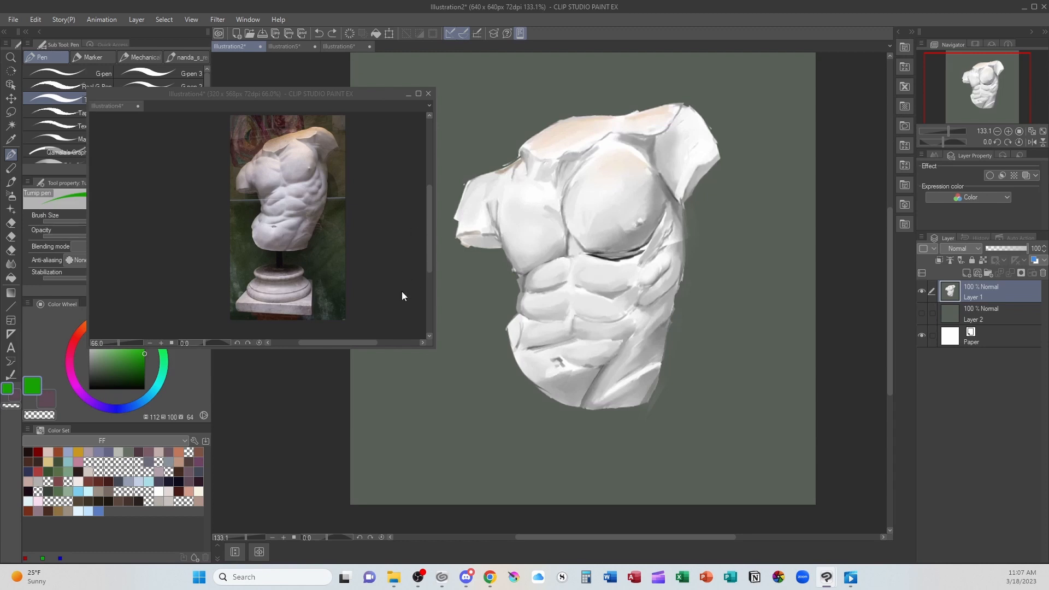
alt+click(737, 327)
- Mix a blue-grey with hue 220, saturation 20 and value 51, and brush shadow under and beside the right pectoral
alt+click(631, 236)
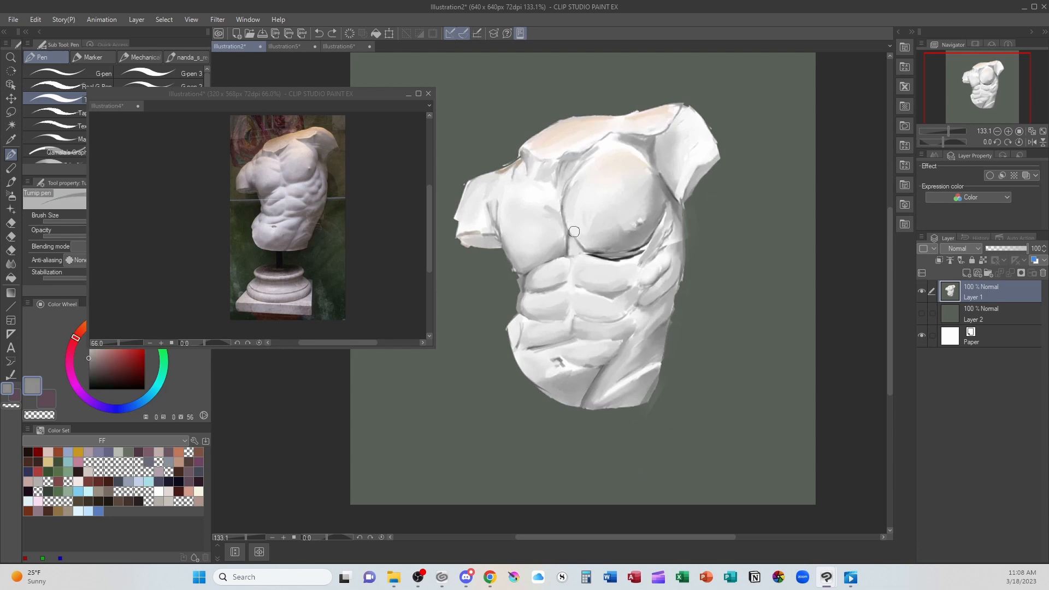
click(93, 359)
drag(121, 411, 133, 407)
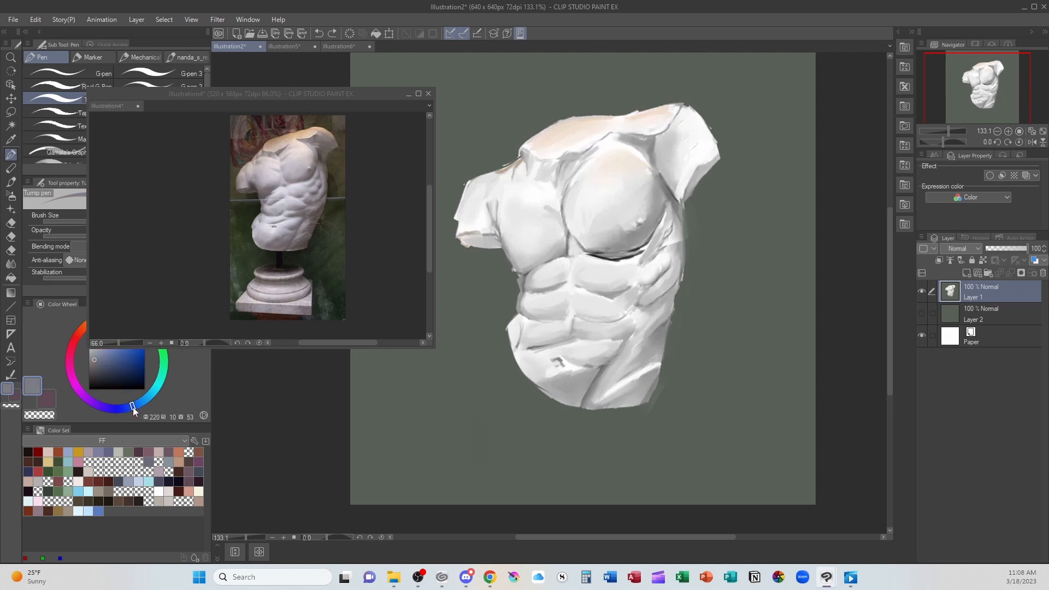
click(99, 360)
key(b)
mouse_move(580, 232)
mouse_down()
mouse_move(594, 250)
mouse_move(646, 226)
mouse_move(608, 246)
mouse_move(643, 230)
mouse_up()
drag(650, 162, 648, 153)
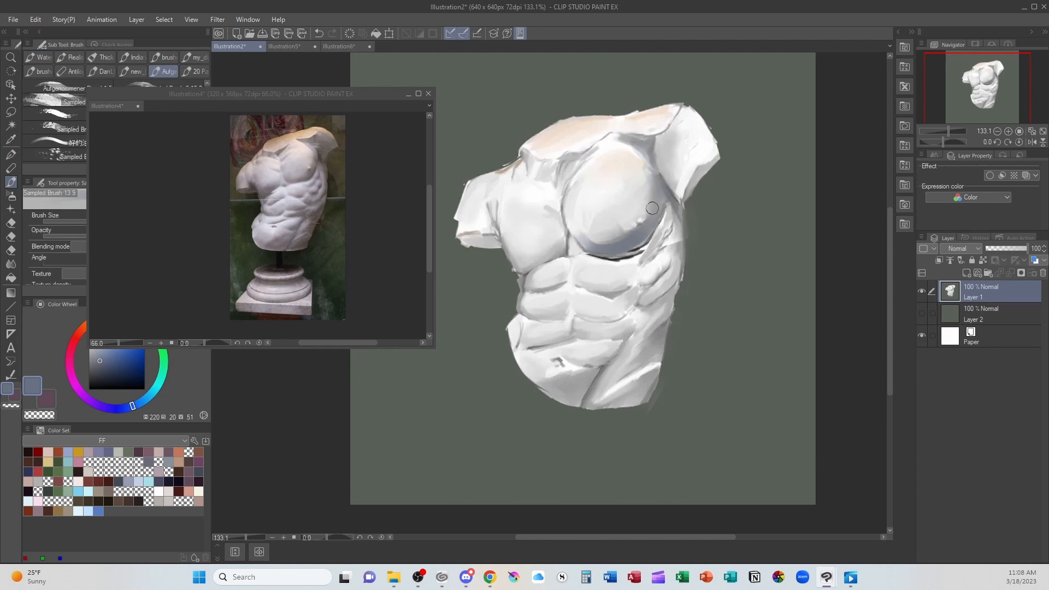
- Brush the blue-grey shadow beneath the left pectoral, along the right pectoral's outer edge and down the flank to the groin
drag(560, 234, 570, 236)
mouse_move(519, 265)
mouse_down()
mouse_move(564, 237)
mouse_move(550, 248)
mouse_move(578, 246)
mouse_up()
mouse_move(671, 216)
mouse_down()
mouse_move(638, 255)
mouse_move(607, 255)
mouse_move(658, 224)
mouse_move(644, 241)
mouse_move(664, 244)
mouse_move(641, 265)
mouse_move(664, 212)
mouse_up()
drag(656, 170, 672, 190)
mouse_move(673, 305)
mouse_down()
mouse_move(643, 288)
mouse_move(632, 315)
mouse_move(652, 306)
mouse_move(650, 333)
mouse_move(594, 391)
mouse_up()
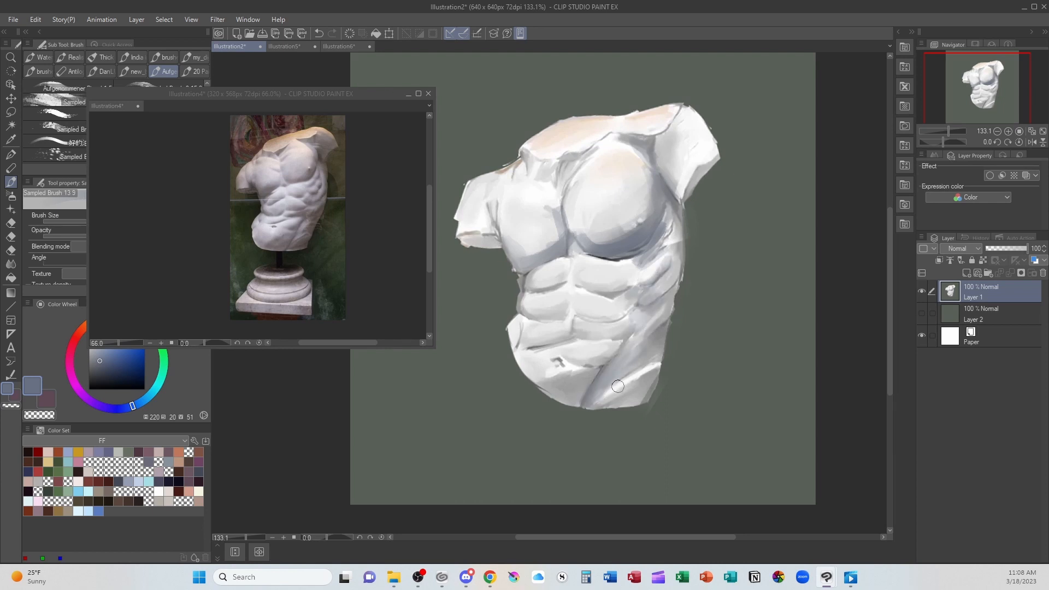
- Sample the background green and glaze it over the shaded right ribs, flank and hip
alt+click(740, 235)
drag(664, 234, 641, 272)
drag(666, 198, 669, 234)
mouse_move(671, 267)
mouse_down()
mouse_move(649, 286)
mouse_move(664, 276)
mouse_move(670, 289)
mouse_move(654, 322)
mouse_move(663, 326)
mouse_move(665, 314)
mouse_move(614, 385)
mouse_move(643, 383)
mouse_move(612, 406)
mouse_up()
drag(652, 378, 602, 405)
mouse_move(607, 357)
mouse_down()
mouse_move(628, 335)
mouse_move(612, 353)
mouse_up()
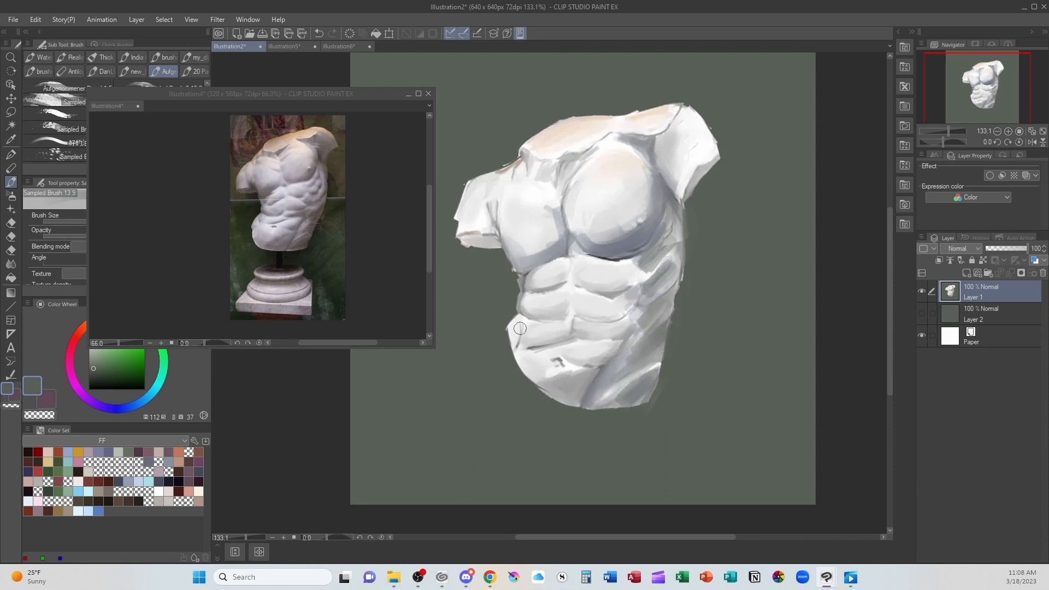
- Glaze the background green over the left hip, left waist, left arm stump and armpit, and the shadow beside the right pectoral
drag(520, 327, 517, 337)
mouse_move(525, 285)
mouse_down()
mouse_move(526, 300)
mouse_move(568, 246)
mouse_move(526, 260)
mouse_up()
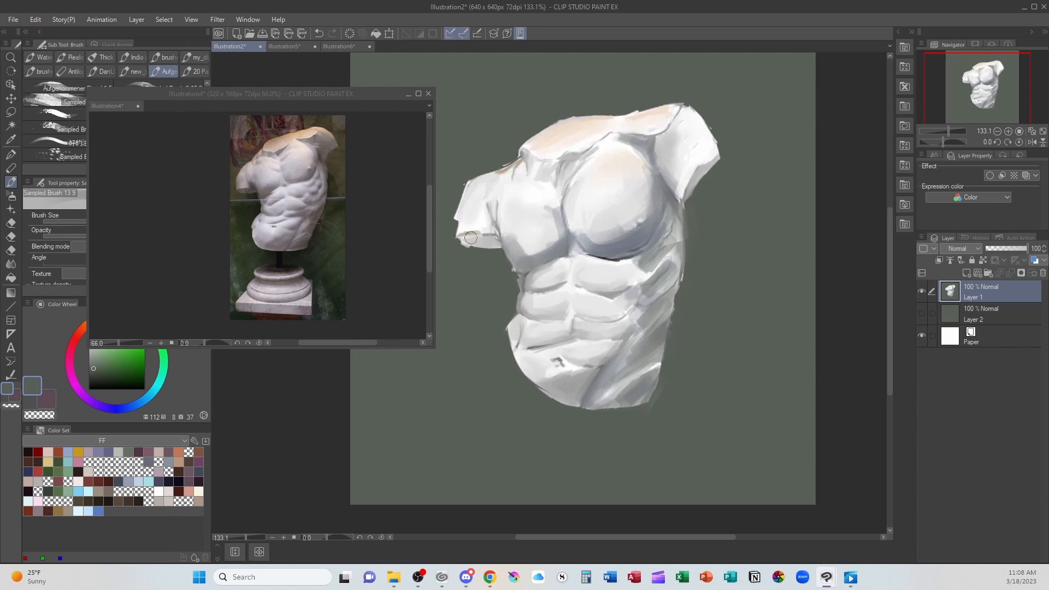
drag(464, 238, 496, 239)
drag(491, 202, 495, 232)
drag(650, 141, 667, 194)
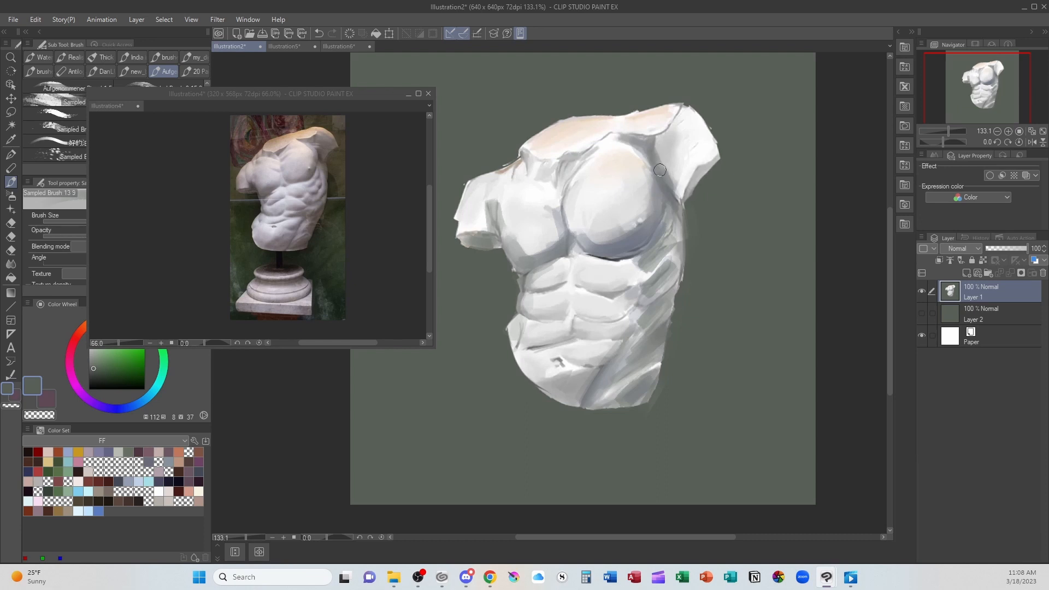
- Sample the chest's blue-grey shadow and shade the undersides of the abdominal muscles down to the lower belly
alt+click(623, 241)
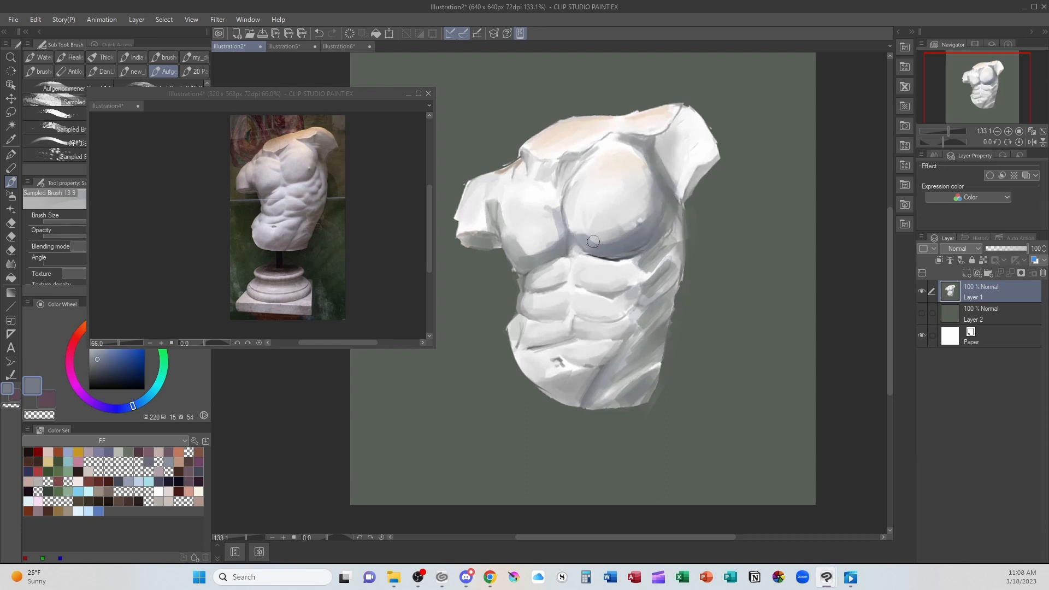
mouse_move(586, 284)
mouse_down()
mouse_move(632, 285)
mouse_move(662, 261)
mouse_up()
mouse_move(658, 268)
mouse_down()
mouse_move(630, 281)
mouse_move(569, 272)
mouse_move(650, 275)
mouse_up()
mouse_move(557, 285)
mouse_down()
mouse_move(538, 287)
mouse_move(571, 274)
mouse_up()
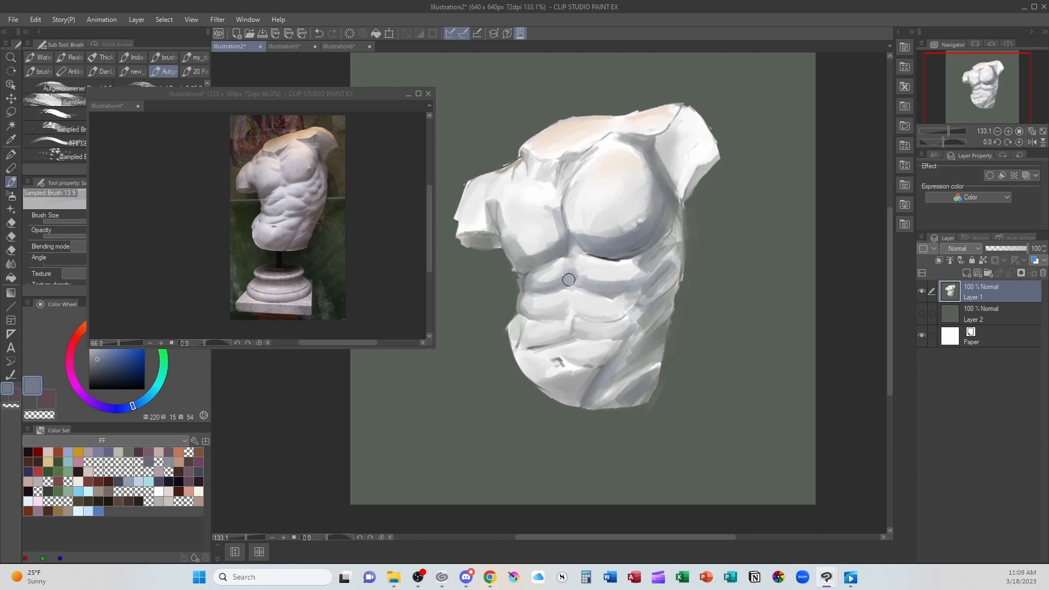
drag(598, 322, 636, 314)
mouse_move(575, 317)
mouse_down()
mouse_move(621, 317)
mouse_move(579, 315)
mouse_move(635, 306)
mouse_move(654, 326)
mouse_move(591, 347)
mouse_move(618, 336)
mouse_move(581, 335)
mouse_move(628, 326)
mouse_up()
drag(560, 340, 517, 349)
mouse_move(583, 367)
mouse_down()
mouse_move(656, 327)
mouse_move(608, 364)
mouse_move(598, 387)
mouse_move(621, 382)
mouse_up()
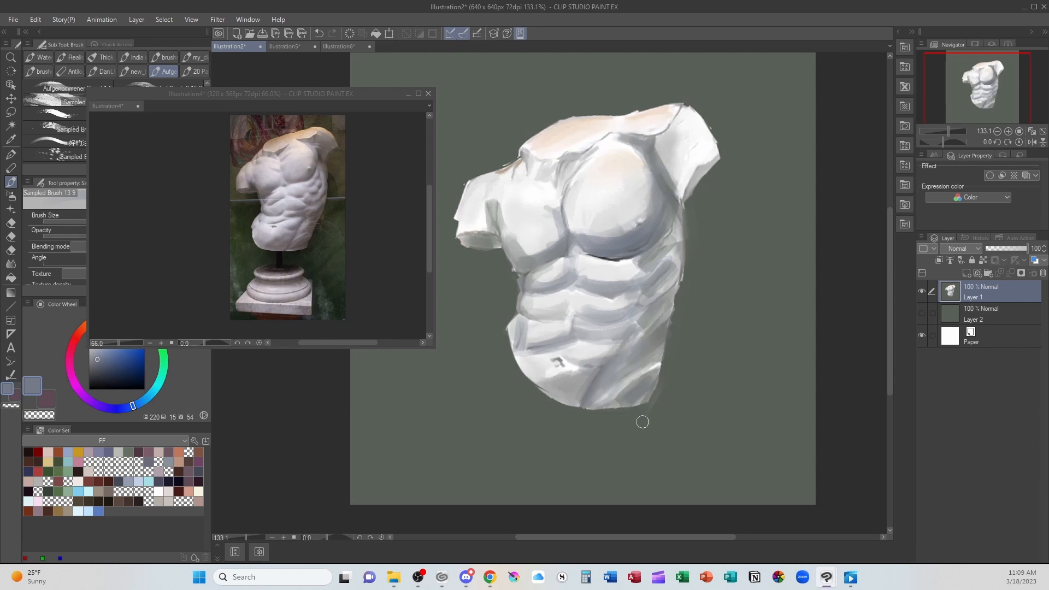
- Mix a pale blue-violet with hue 232, saturation 6 and value 85, and paint it over both pectorals and the abdominals
alt+click(600, 225)
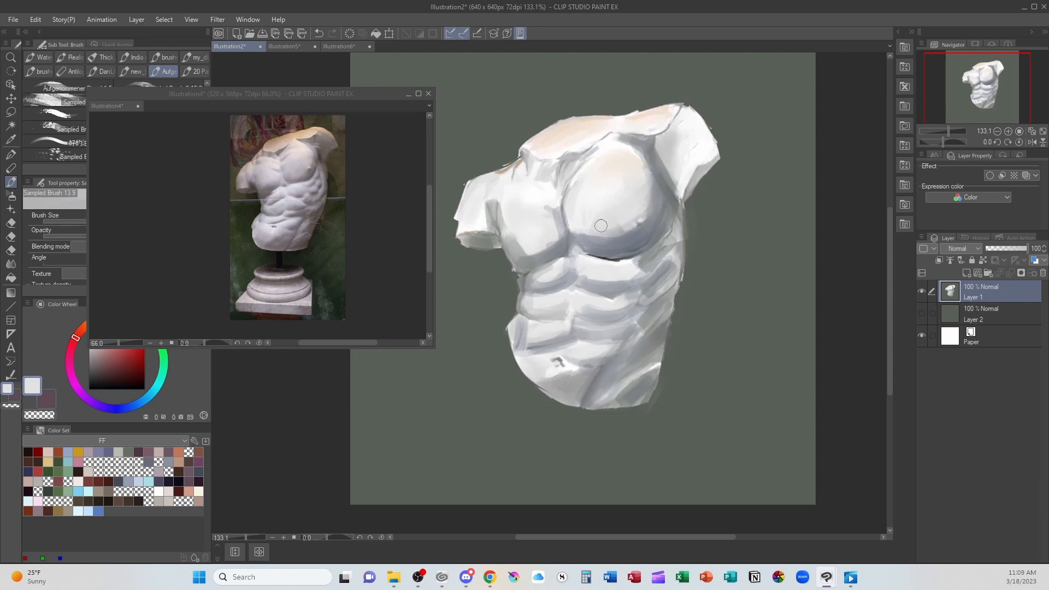
click(121, 409)
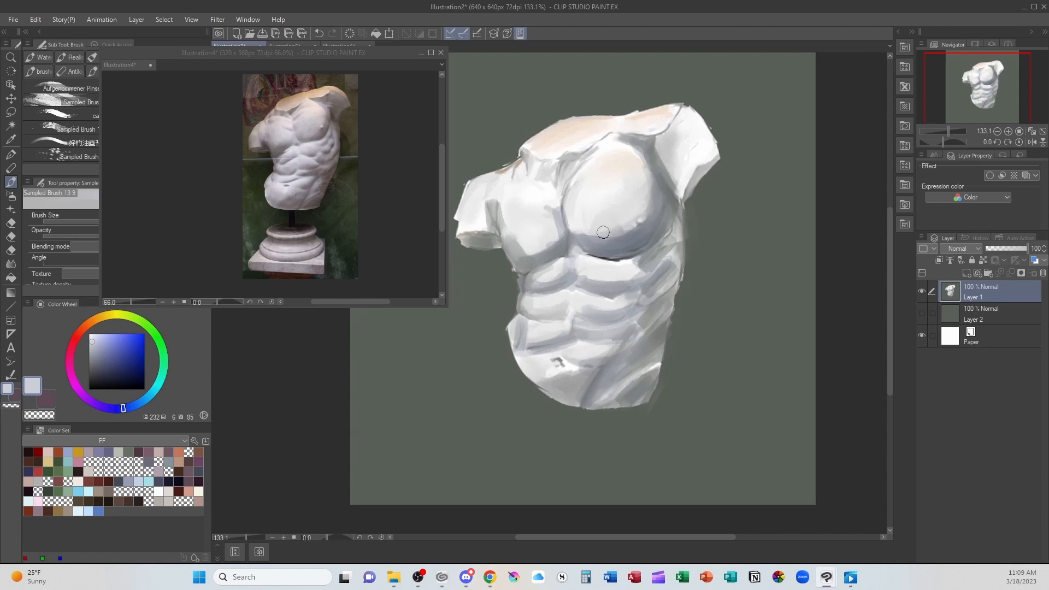
mouse_move(603, 231)
mouse_down()
mouse_move(648, 230)
mouse_move(655, 197)
mouse_move(646, 178)
mouse_move(599, 230)
mouse_move(576, 198)
mouse_move(582, 173)
mouse_up()
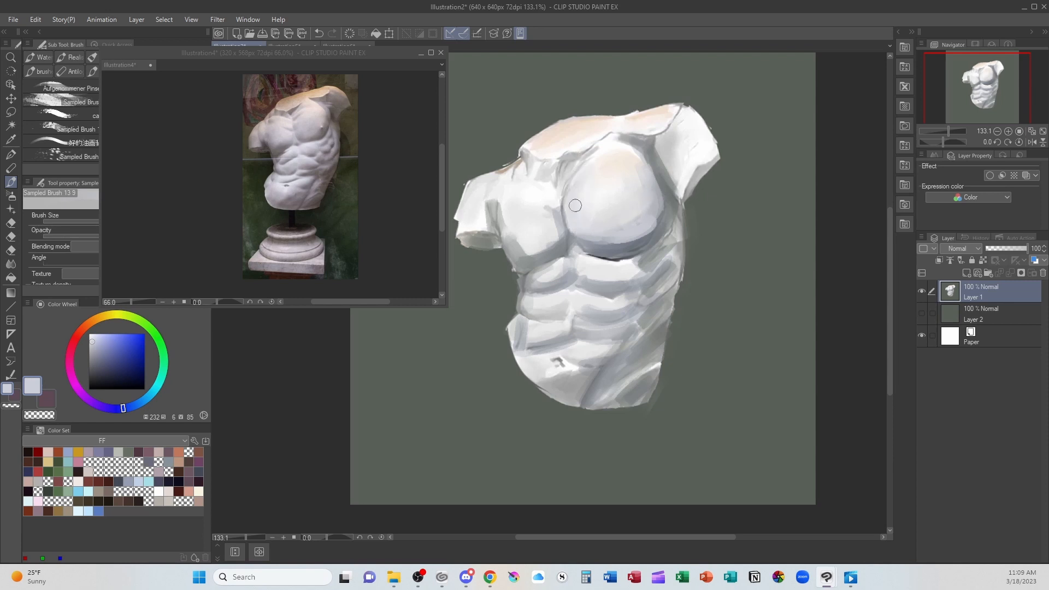
mouse_move(538, 225)
mouse_down()
mouse_move(551, 234)
mouse_move(557, 192)
mouse_up()
drag(581, 271, 636, 278)
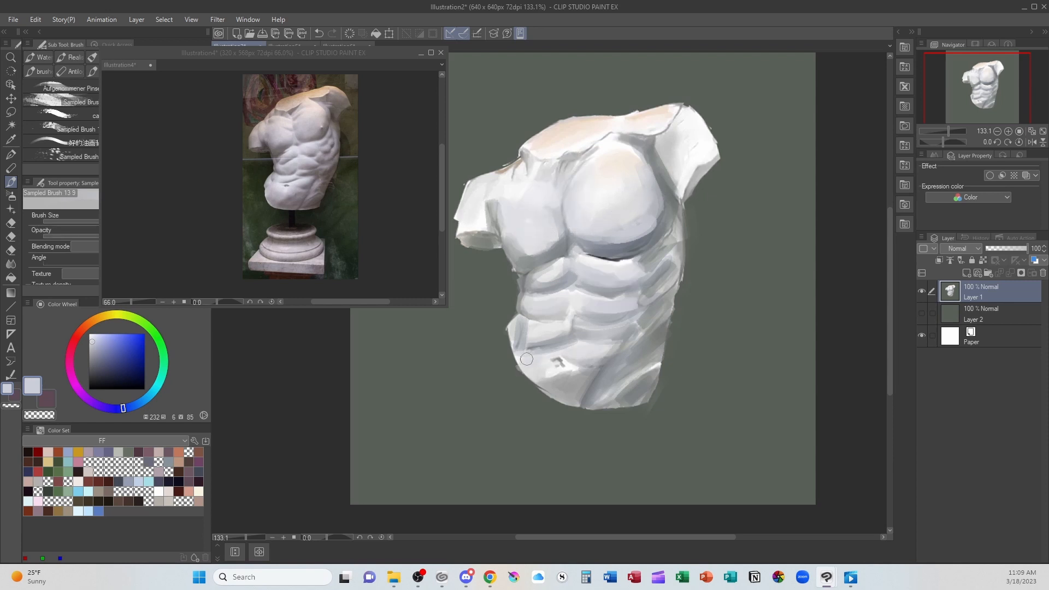
drag(522, 335, 573, 332)
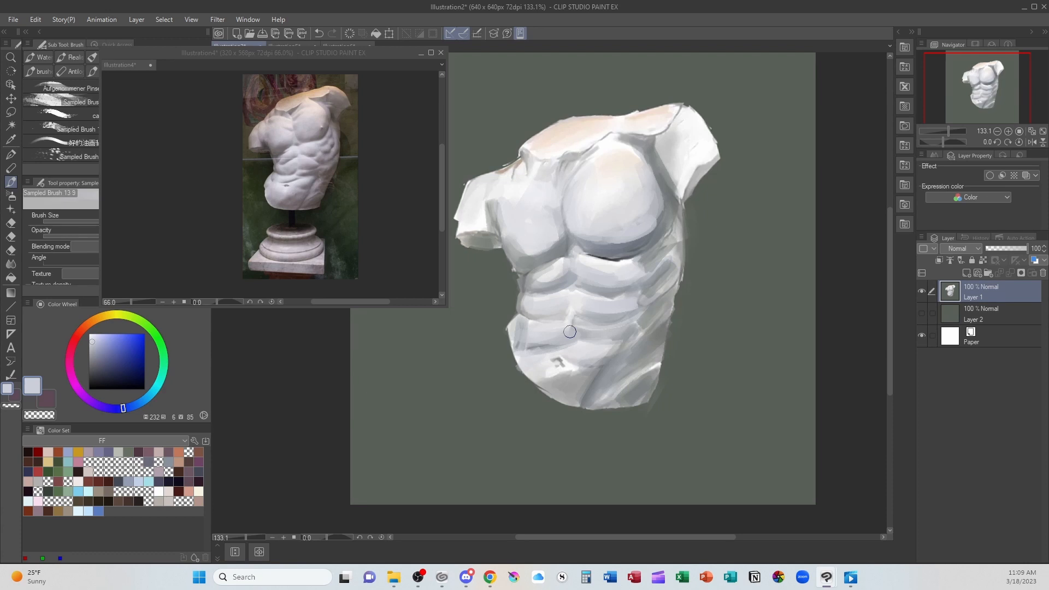
- Paint a deeper peach on the upper chest and the top of the right pectoral, and soften the outer contours with background green
alt+click(565, 129)
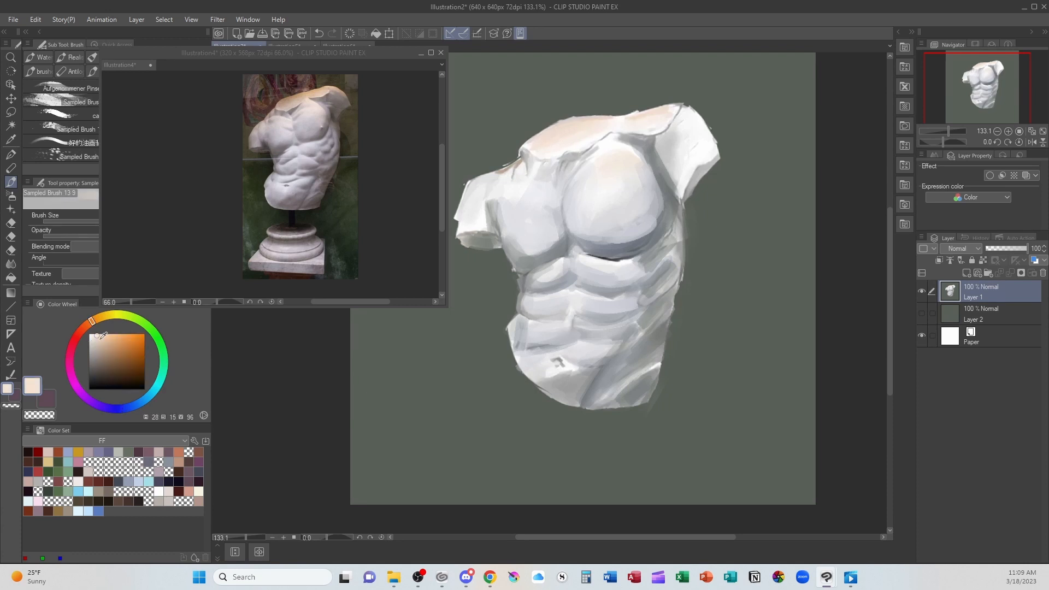
click(102, 340)
mouse_move(573, 158)
mouse_down()
mouse_move(568, 129)
mouse_move(557, 131)
mouse_move(592, 122)
mouse_move(575, 132)
mouse_move(582, 144)
mouse_move(605, 121)
mouse_up()
drag(628, 164, 605, 143)
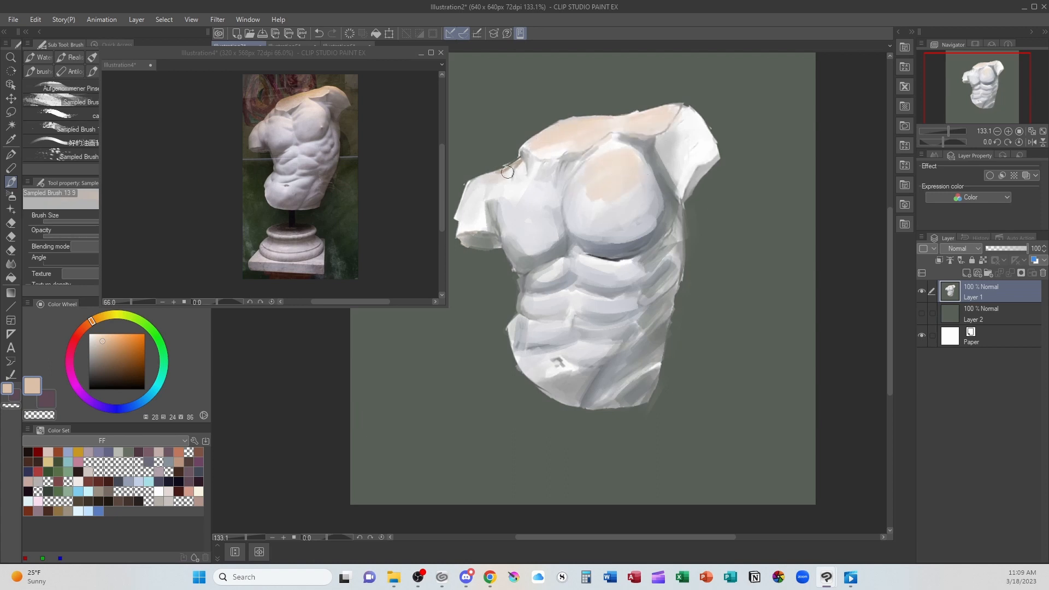
alt+click(464, 205)
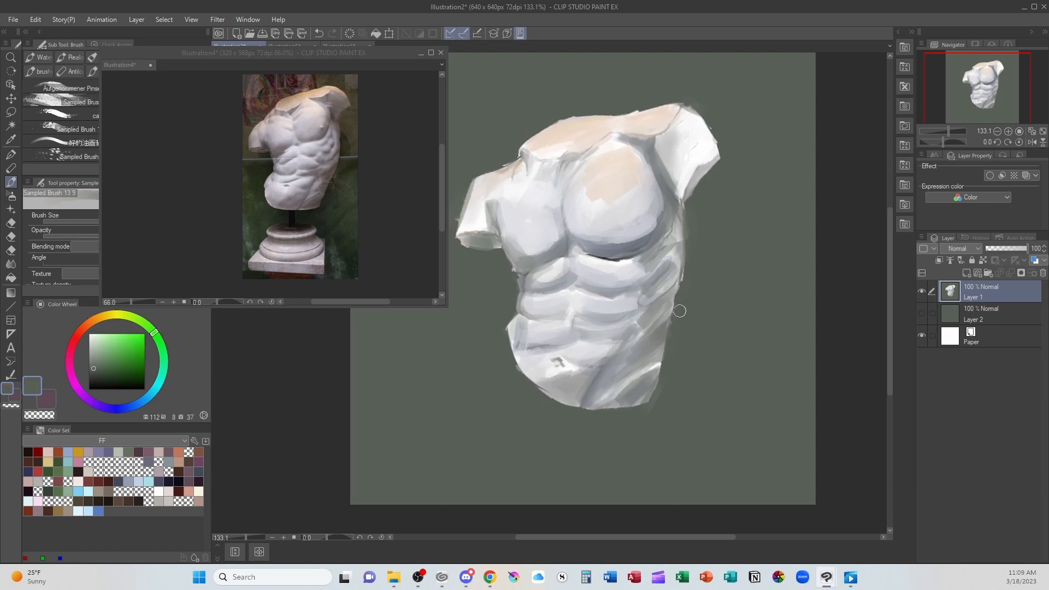
alt+click(574, 133)
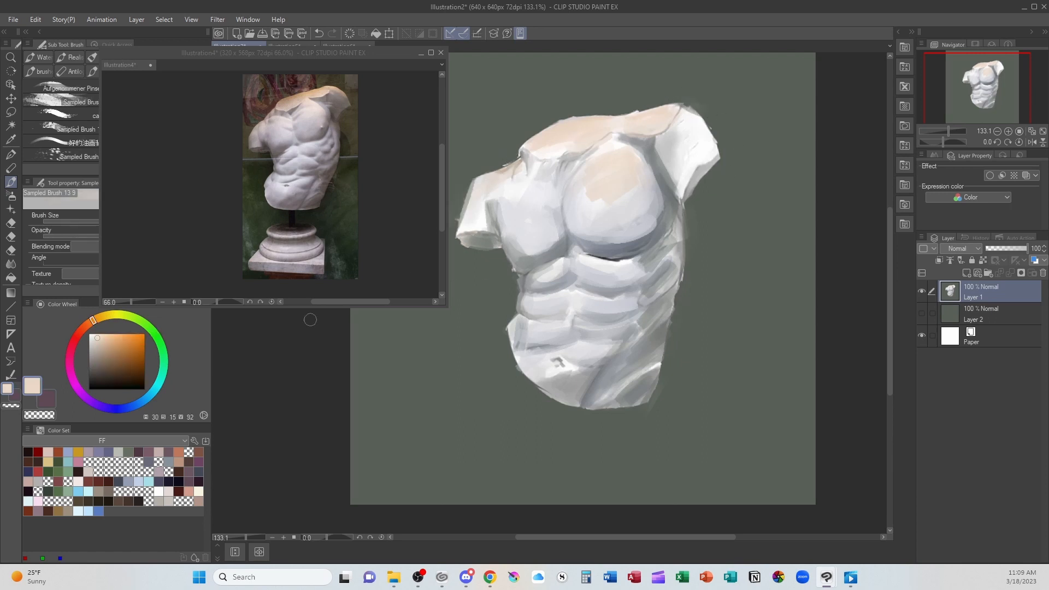
- Enlarge the reference photo's window and magnify the statue to 200% to study its anatomy
drag(313, 305, 315, 389)
drag(327, 439, 326, 441)
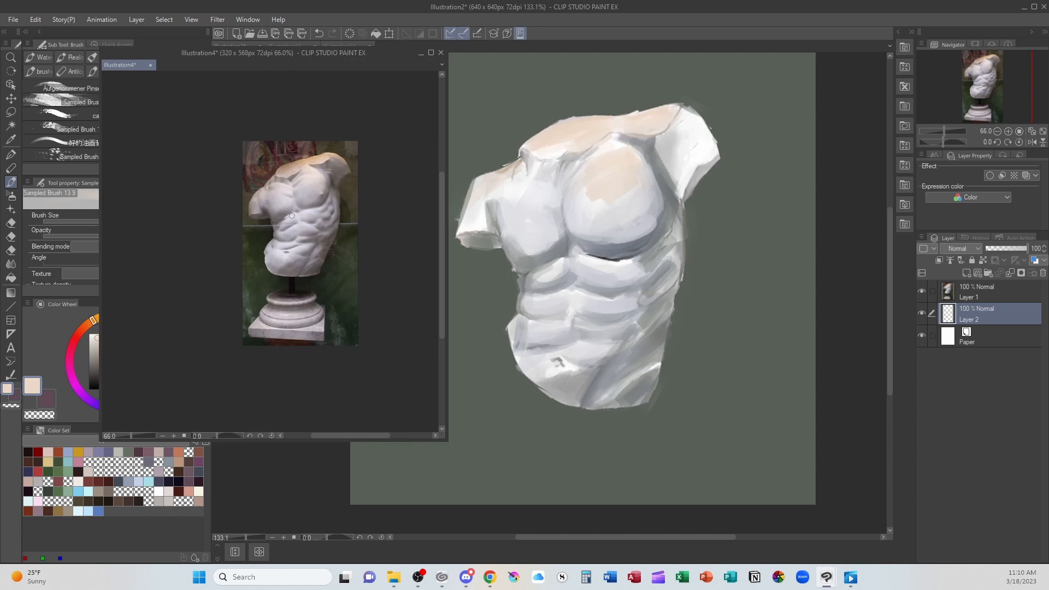
scroll(291, 216, up, 4)
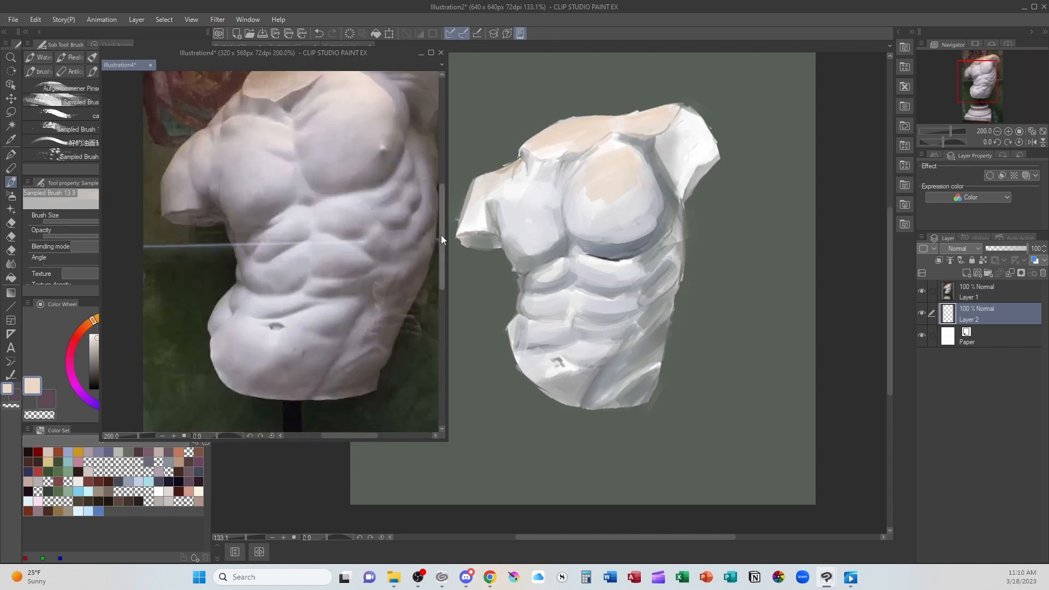
- Blend sampled peach and pale tones across the middle and lower right pectoral, following the chest lighting in the reference photo
drag(441, 243, 438, 208)
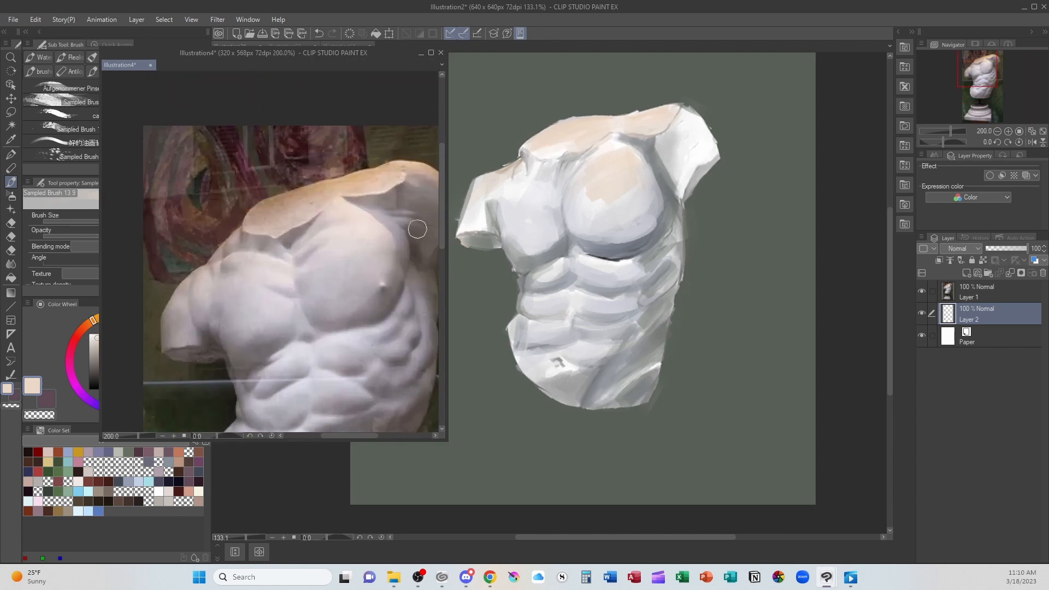
alt+click(377, 180)
click(615, 235)
mouse_move(626, 219)
mouse_down()
mouse_move(635, 191)
mouse_move(628, 224)
mouse_up()
alt+click(604, 228)
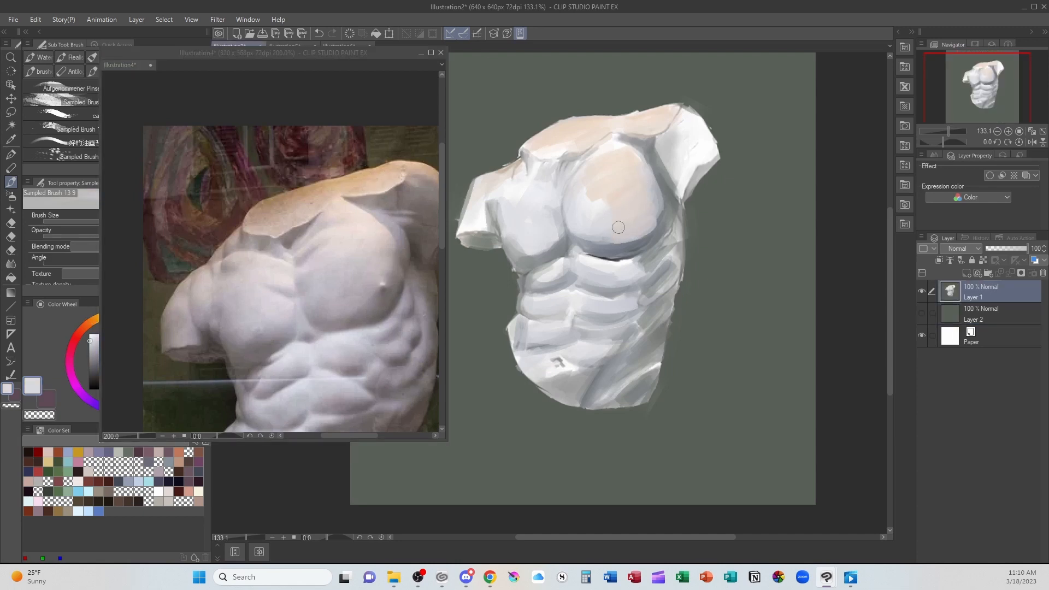
alt+click(590, 200)
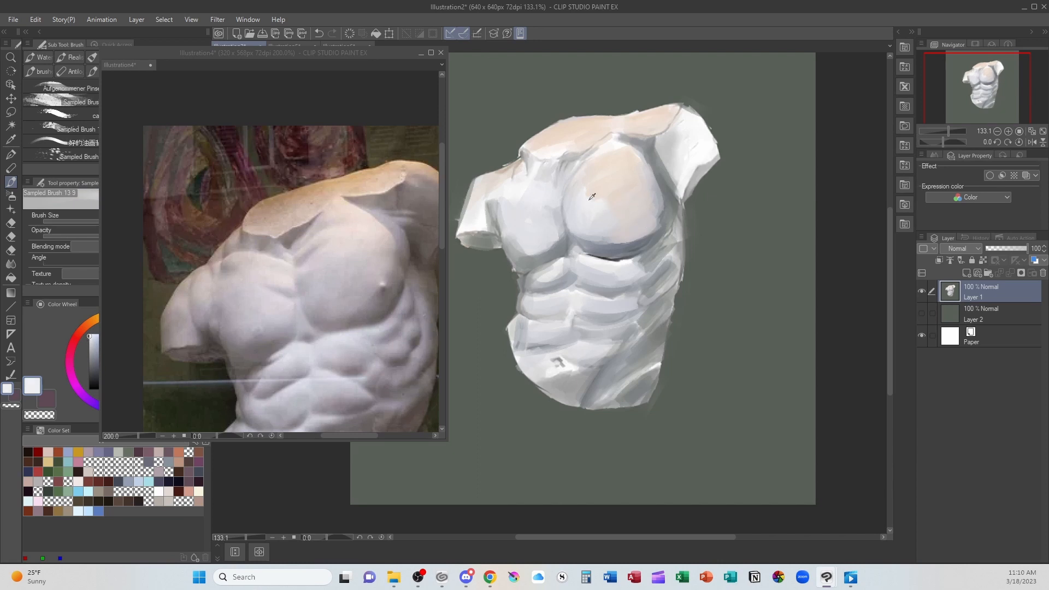
drag(588, 190, 599, 203)
drag(619, 145, 633, 149)
drag(648, 165, 653, 192)
- Undo the recent peach and blue-violet strokes back to the neutral grey-white version of the torso
key(ctrl+z)
key(ctrl+z)
key(ctrl+z)
key(ctrl+z)
key(ctrl+z)
key(ctrl+z)
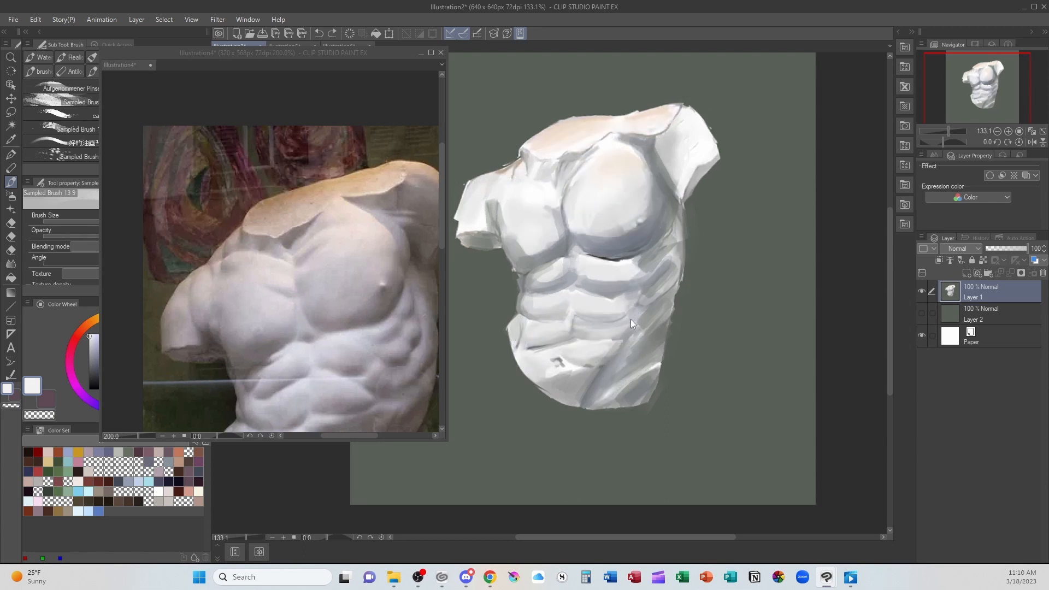
key(ctrl+z)
key(ctrl+z)
key(ctrl+z)
key(ctrl+z)
key(ctrl+z)
key(ctrl+z)
key(ctrl+z)
key(ctrl+z)
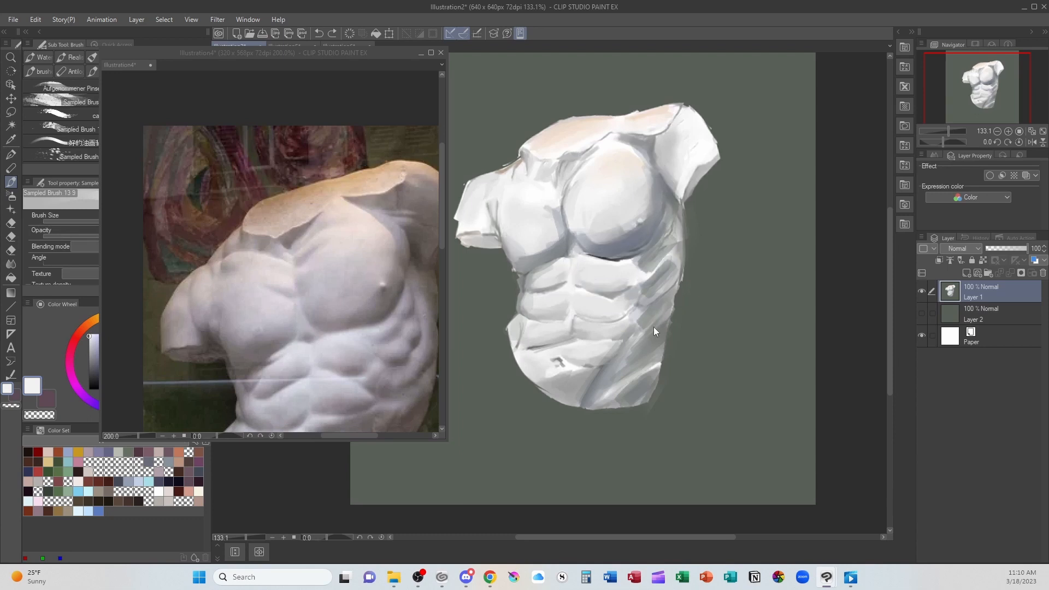
key(ctrl+z)
key(ctrl+z)
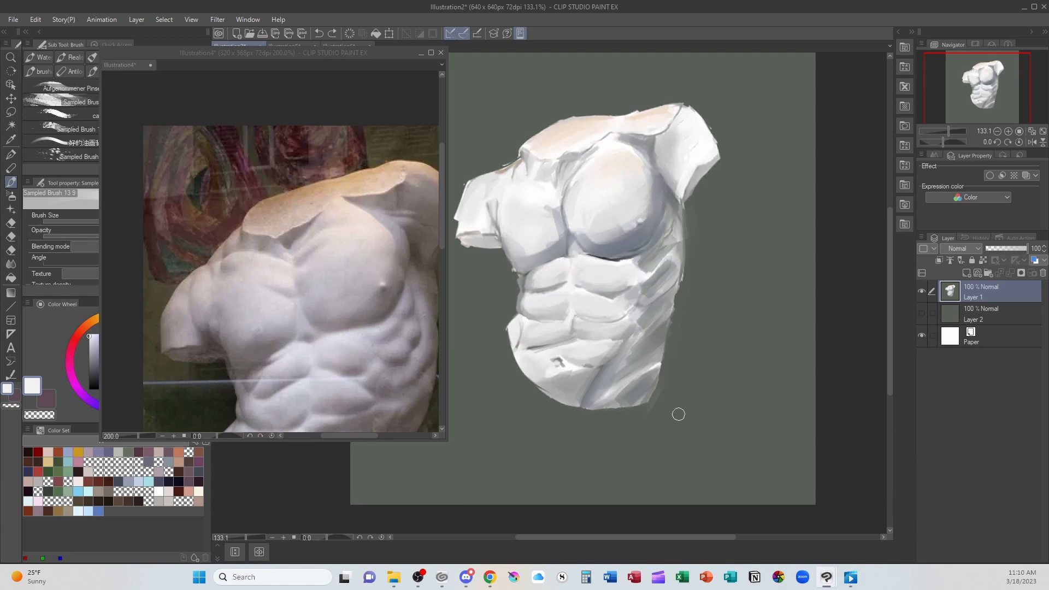
- Shrink the reference photo's window and set the Turnip pen to a green with hue 111, saturation 64 and value 60
key(p)
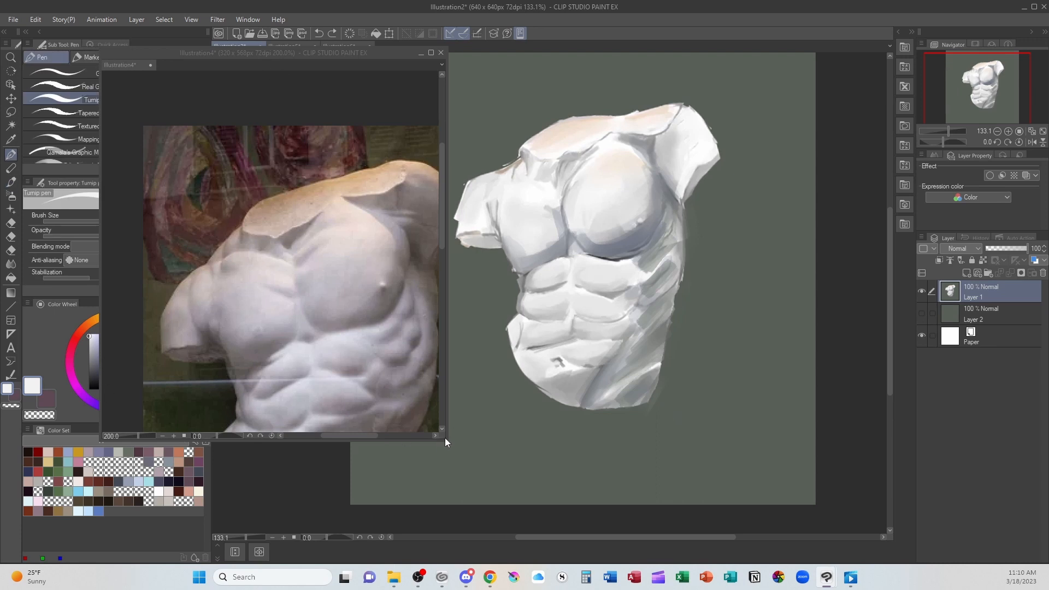
drag(444, 442, 376, 273)
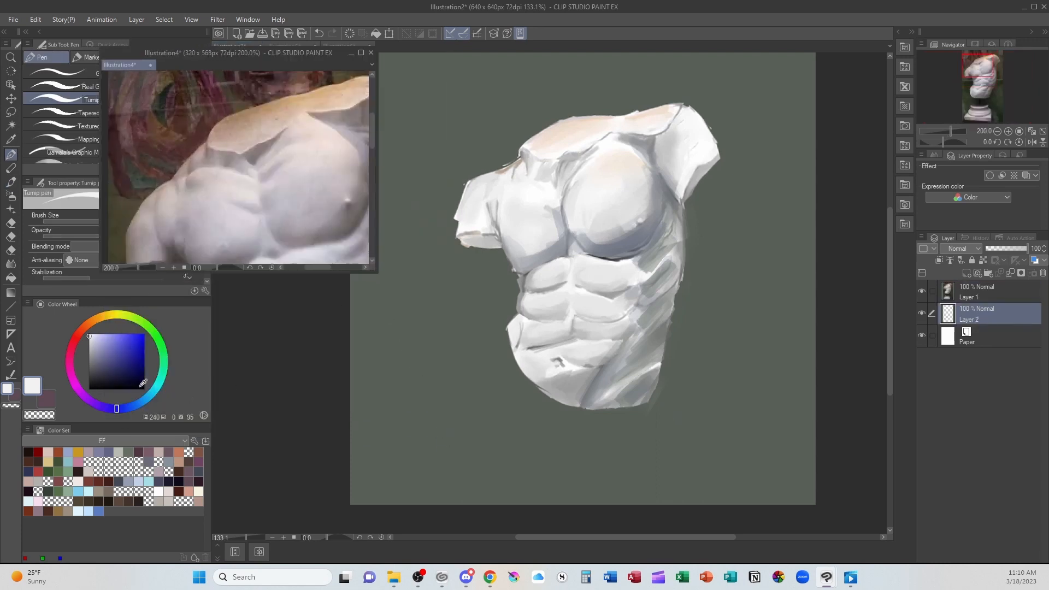
click(148, 330)
drag(148, 330, 153, 331)
click(127, 354)
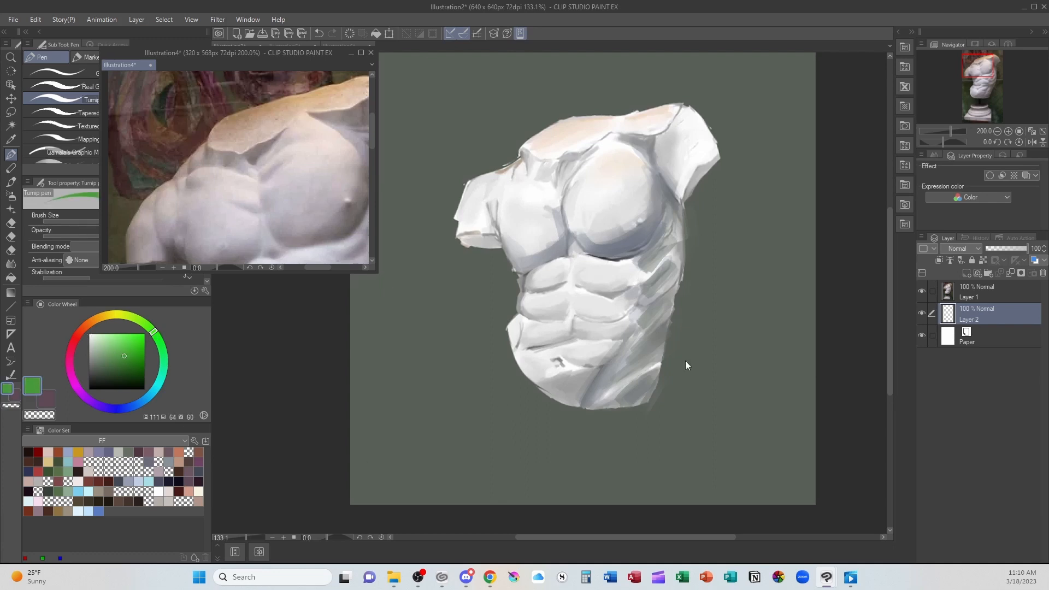
click(637, 312)
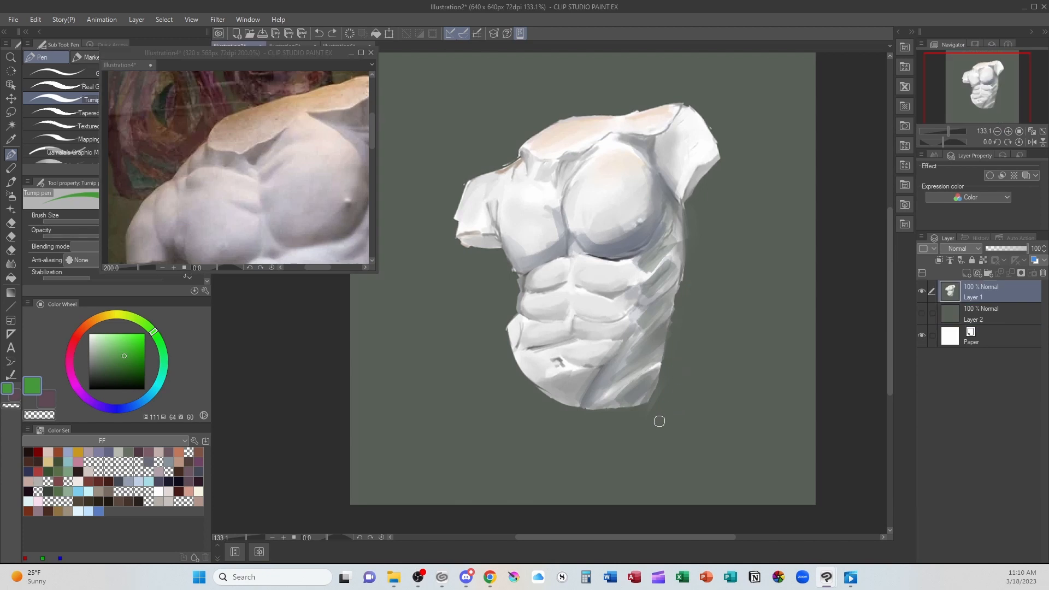
- Try drawing green guide strokes over the right pectoral and down the middle of the torso, and undo them
mouse_move(593, 234)
mouse_down()
mouse_move(578, 262)
mouse_move(653, 228)
mouse_up()
mouse_move(570, 183)
mouse_down()
mouse_move(582, 226)
mouse_move(563, 226)
mouse_move(547, 306)
mouse_up()
key(ctrl+z)
key(ctrl+z)
key(ctrl+z)
- Enlarge the reference window, sample the blue-grey under the right pectoral, and brush muted grey shading over that pectoral's inner and lower area
click(376, 269)
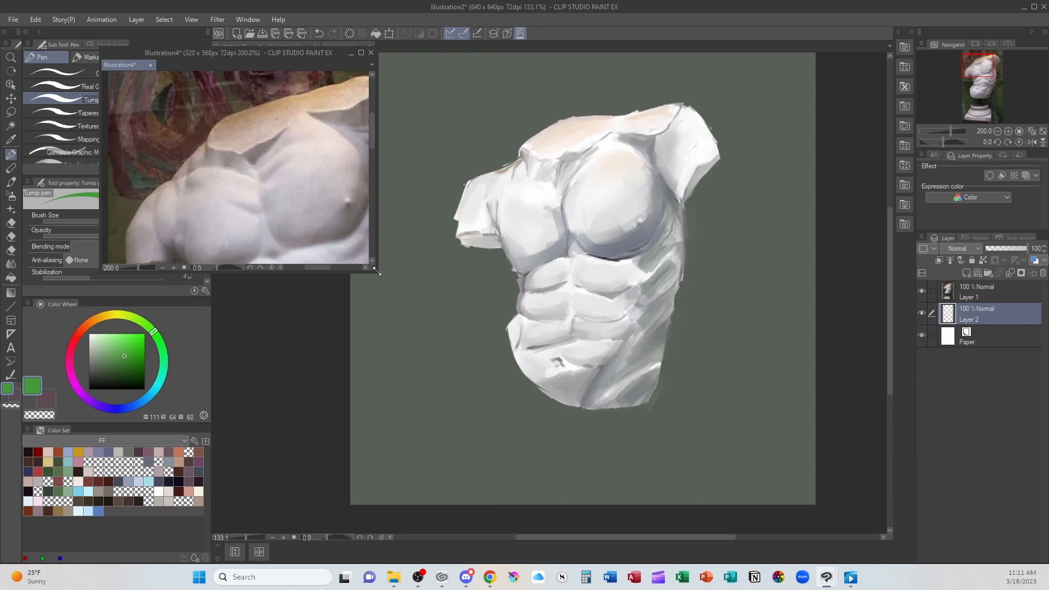
drag(377, 270, 490, 377)
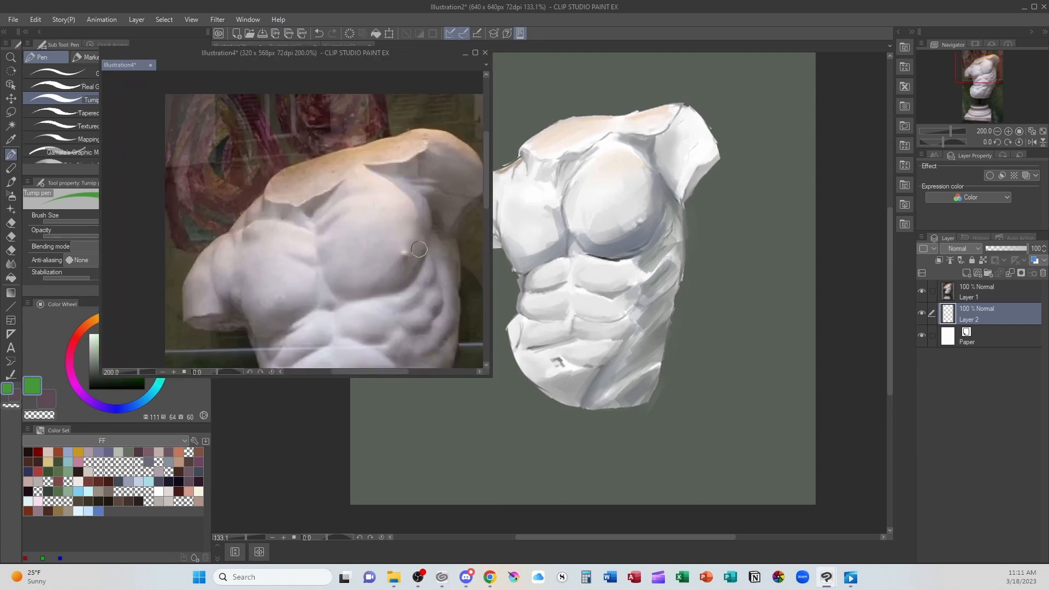
click(624, 263)
alt+click(622, 253)
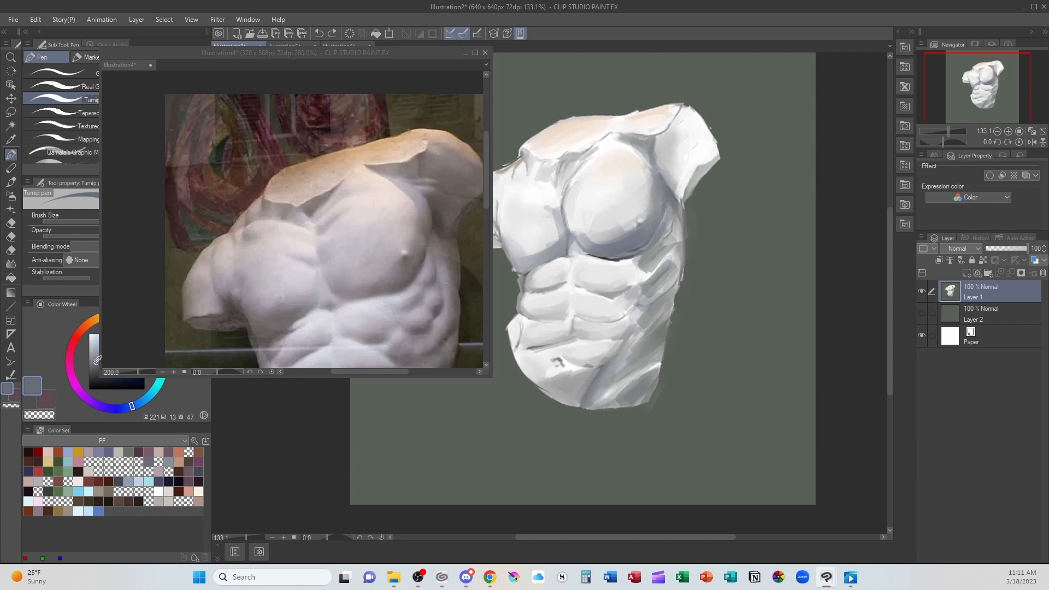
drag(96, 362, 98, 368)
key(b)
alt+click(601, 234)
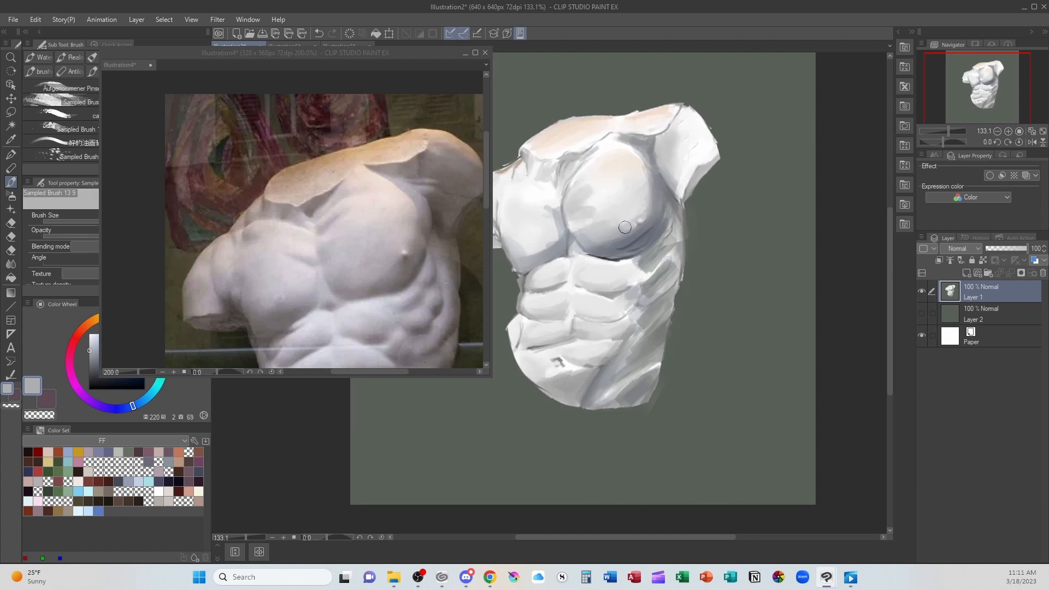
alt+click(580, 222)
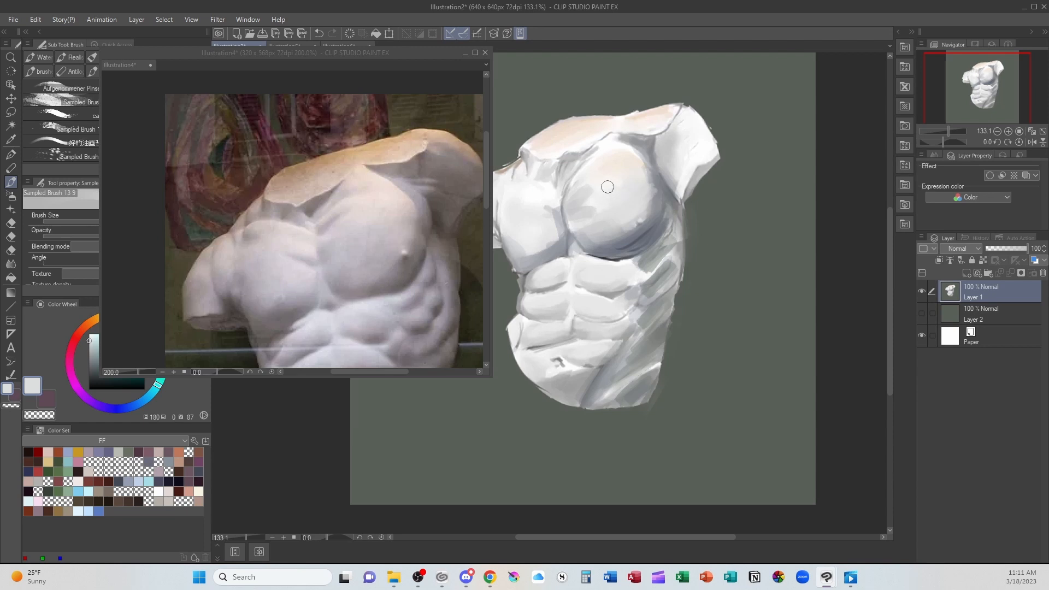
- Sharpen the edge beneath the right pectoral with sampled light grey and blue-grey, and shade the upper right abdominal muscle with the blue-grey
alt+click(604, 260)
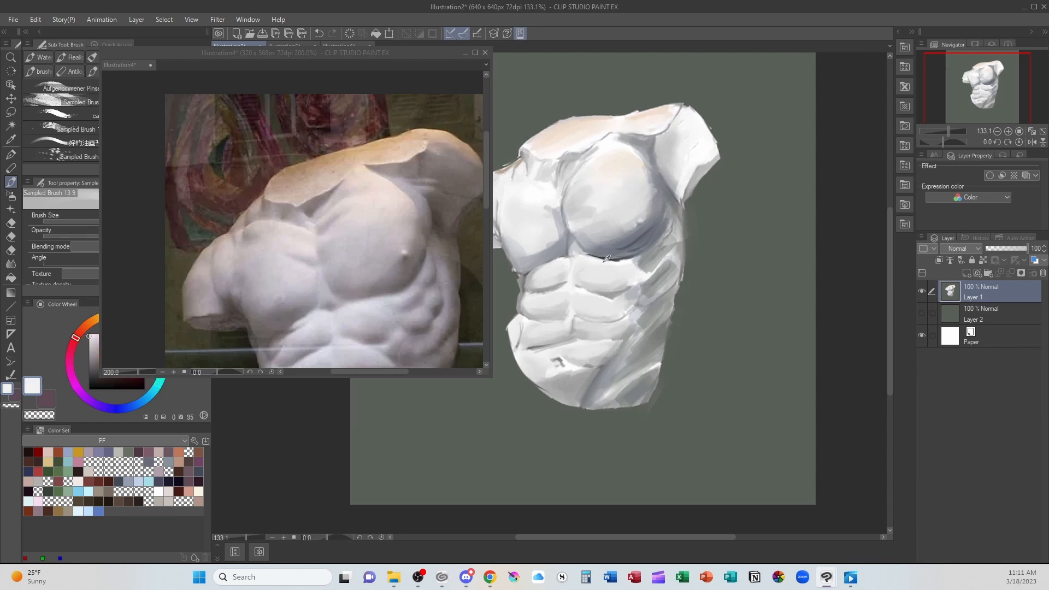
alt+click(600, 265)
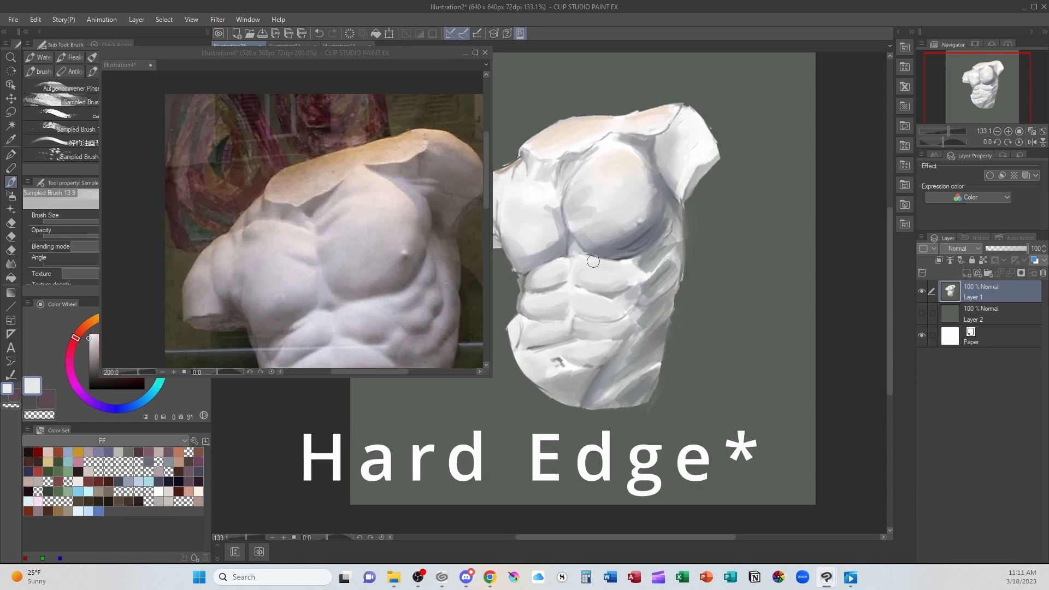
drag(590, 262, 626, 267)
alt+click(628, 245)
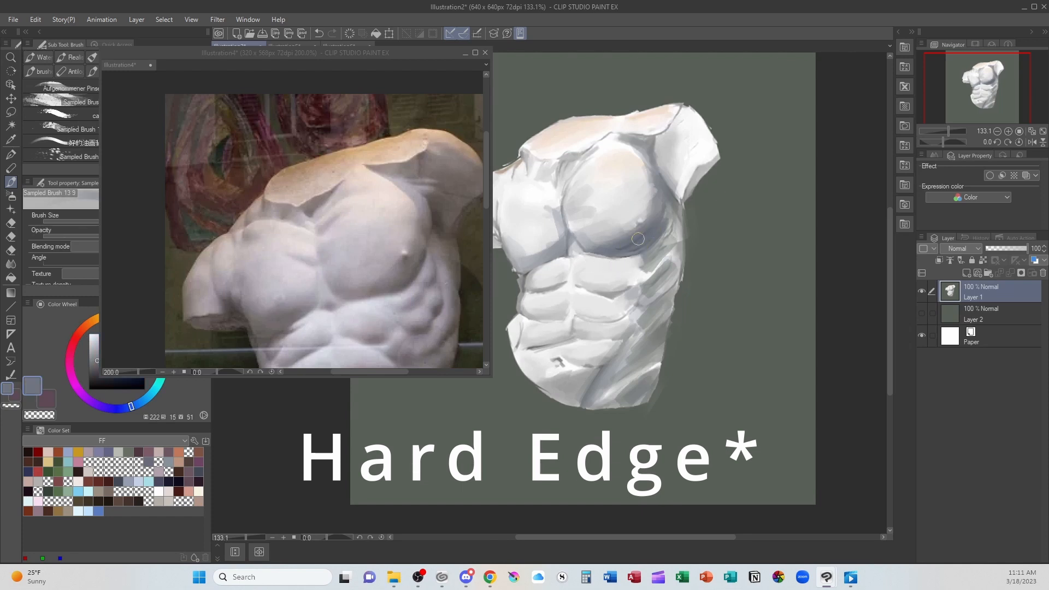
alt+click(595, 263)
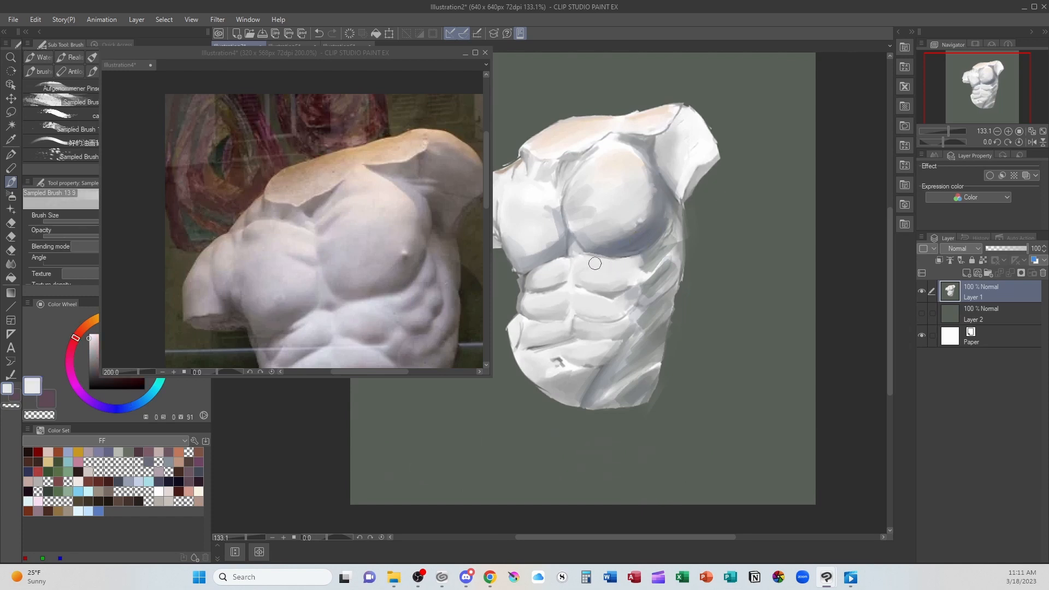
alt+click(641, 240)
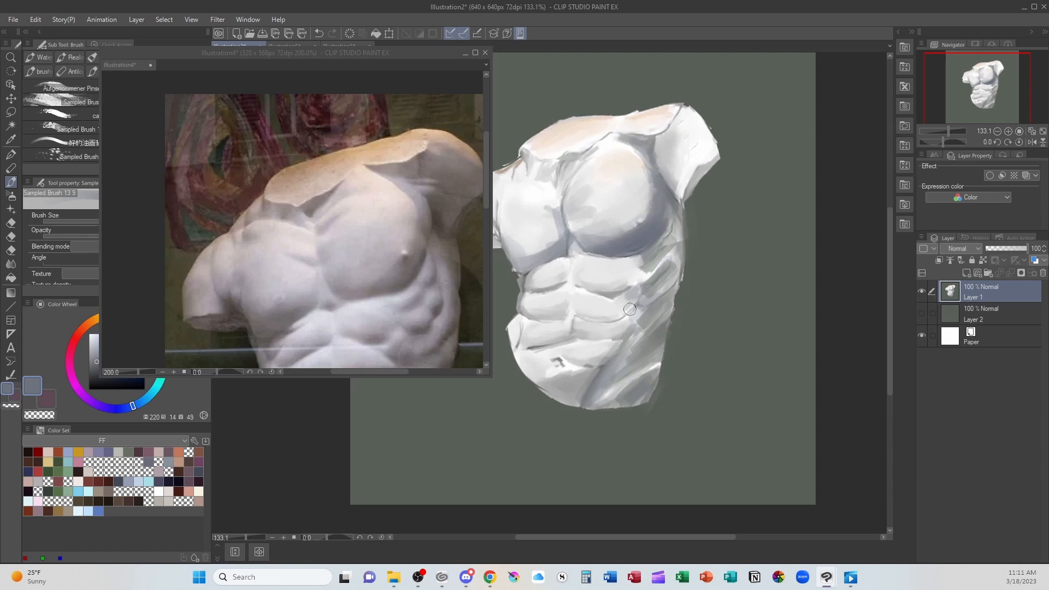
alt+click(598, 263)
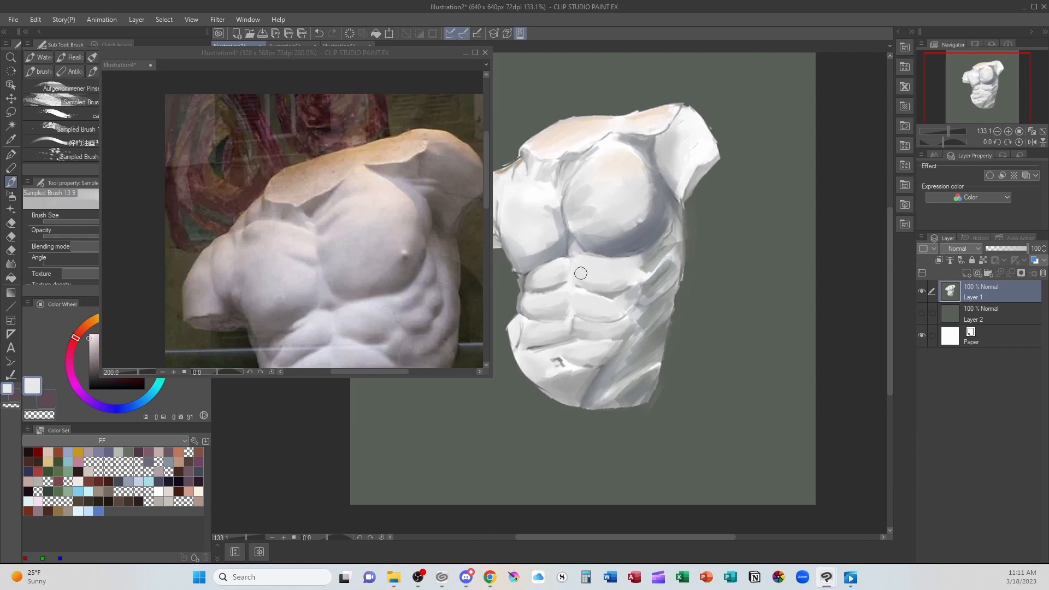
alt+click(637, 230)
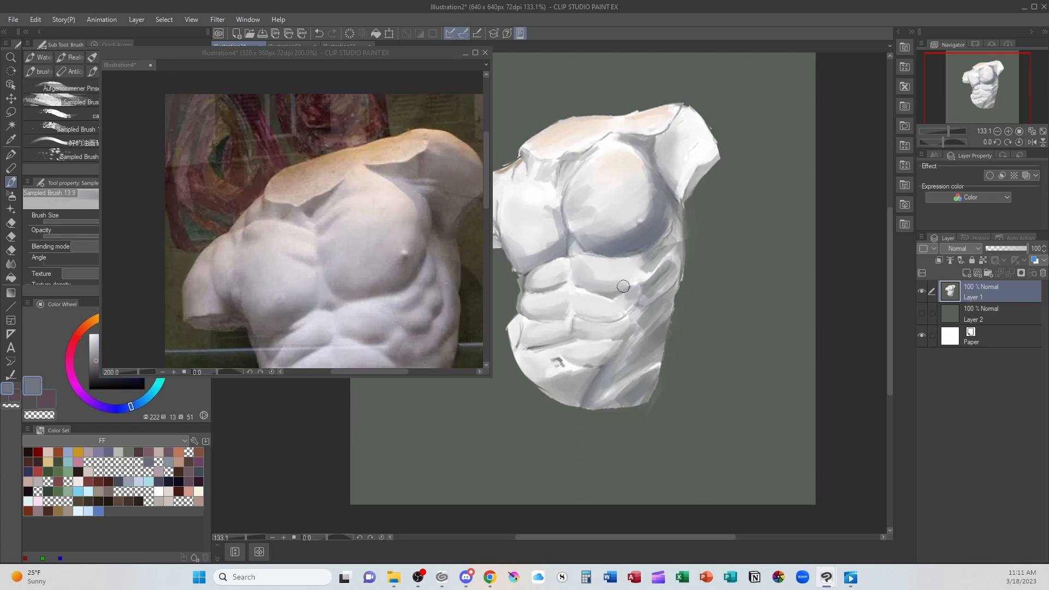
mouse_move(599, 280)
mouse_down()
mouse_move(631, 279)
mouse_move(643, 265)
mouse_move(611, 281)
mouse_move(595, 274)
mouse_move(631, 272)
mouse_move(575, 268)
mouse_move(648, 265)
mouse_up()
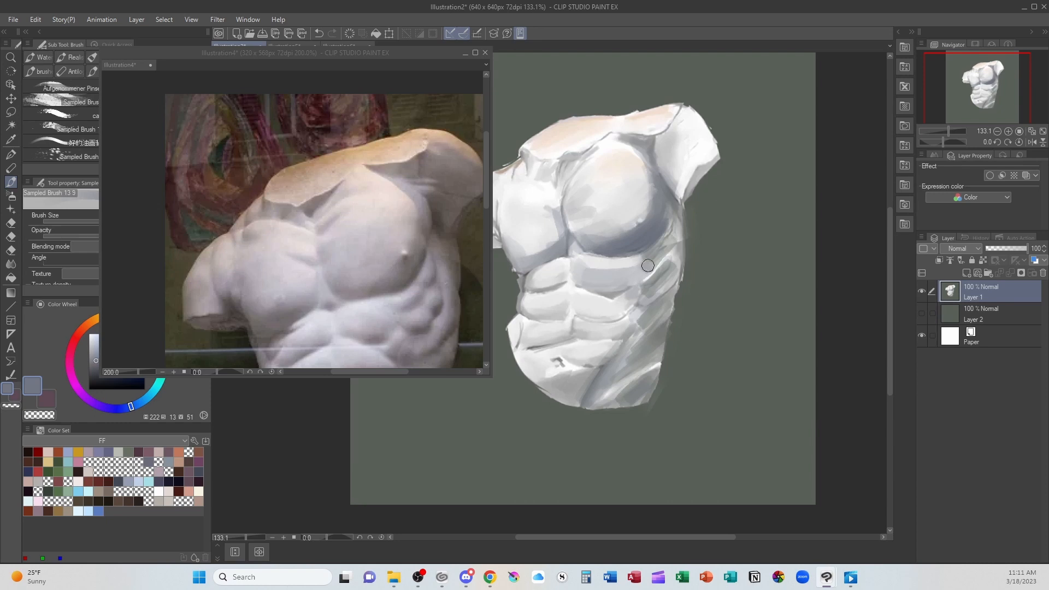
- Blend white and a light grey with hue 210, saturation 2 and value 74 over the right pectoral, and add a nipple highlight
alt+click(611, 144)
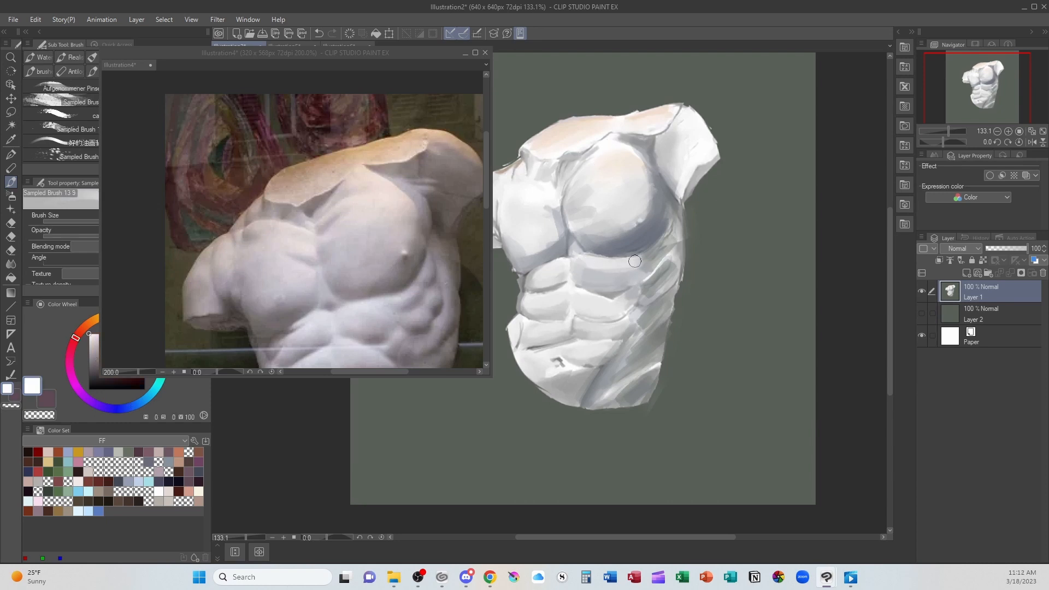
drag(583, 191, 626, 206)
alt+click(617, 232)
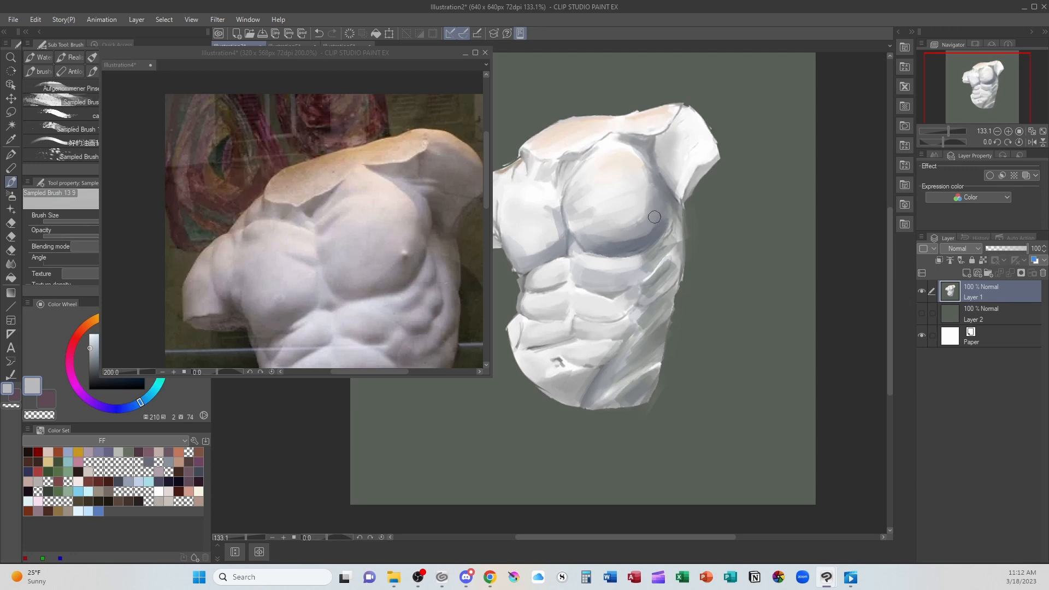
mouse_move(654, 201)
mouse_down()
mouse_move(624, 233)
mouse_move(590, 239)
mouse_up()
drag(645, 219, 608, 231)
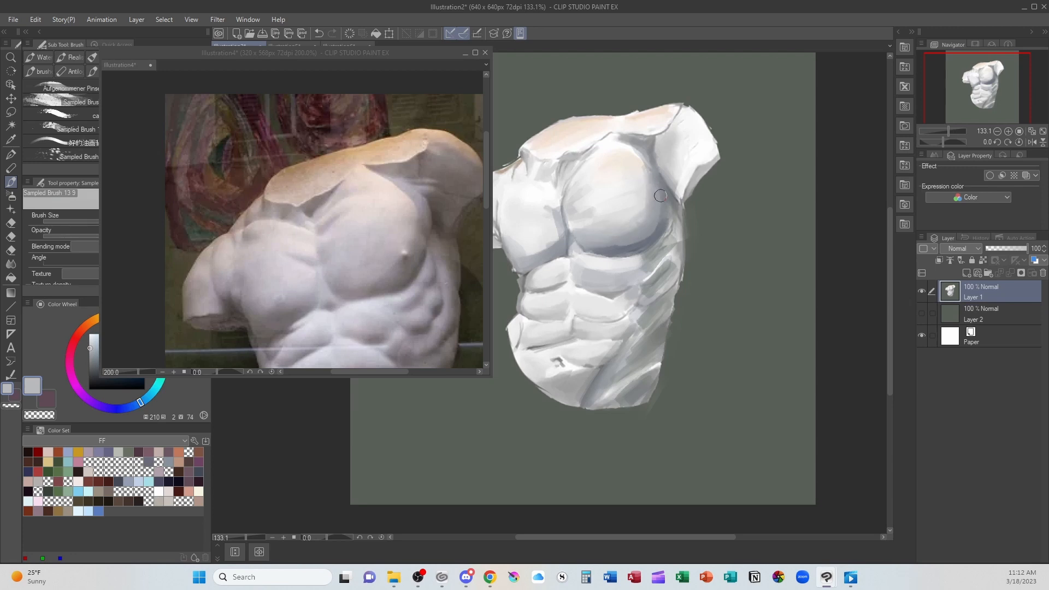
mouse_move(660, 195)
mouse_down()
mouse_move(651, 236)
mouse_move(614, 254)
mouse_up()
alt+click(618, 136)
drag(639, 225, 628, 220)
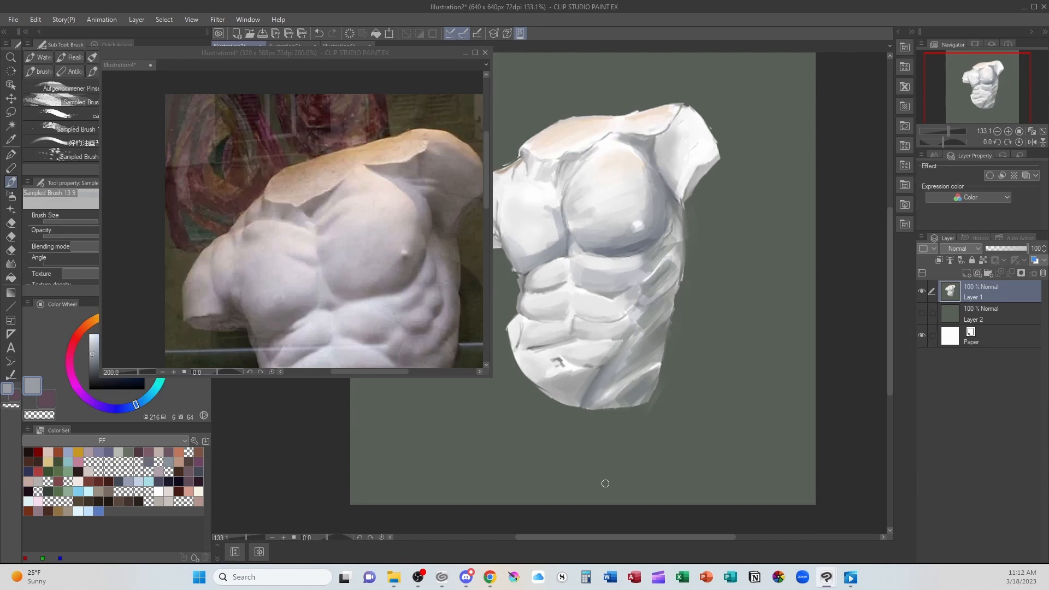
- Reduce the reference photo to 100% and examine the whole statue
click(437, 316)
scroll(437, 316, down, 3)
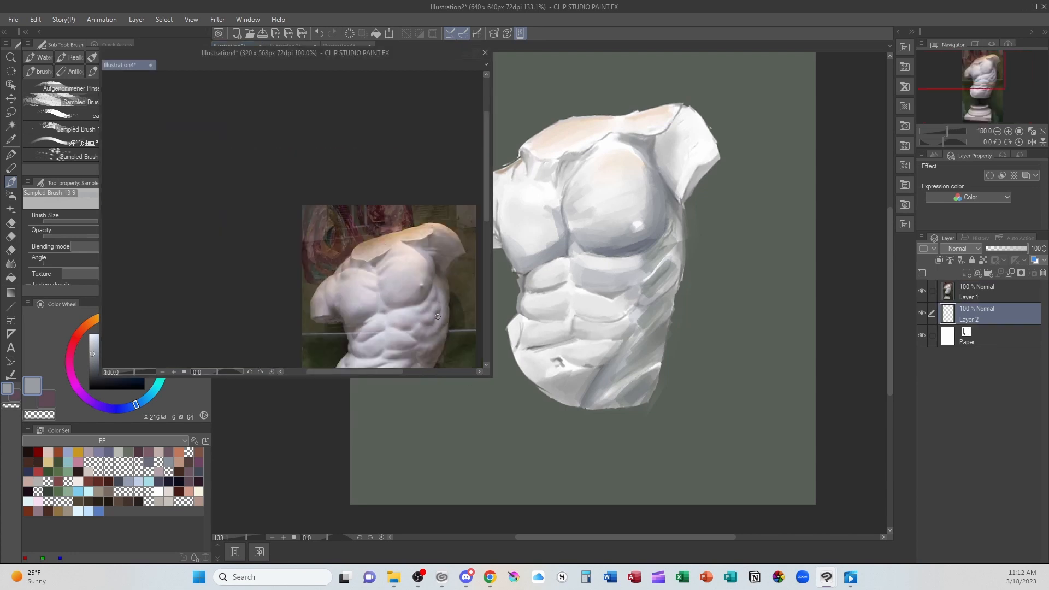
click(485, 238)
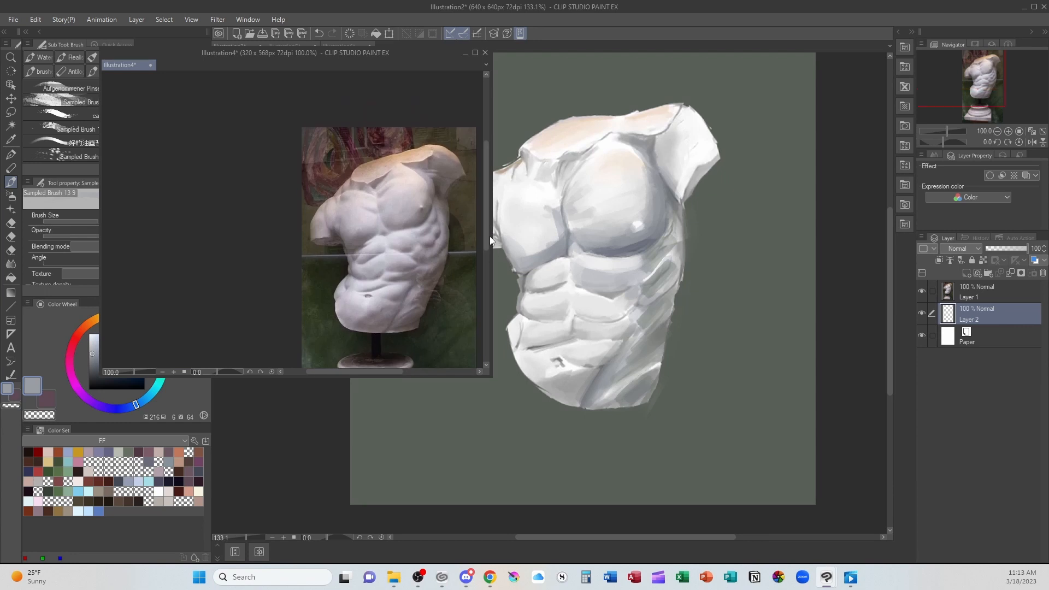
- Try outlining areas around both shoulders of the reference statue with the Lasso, and undo both outlines
key(m)
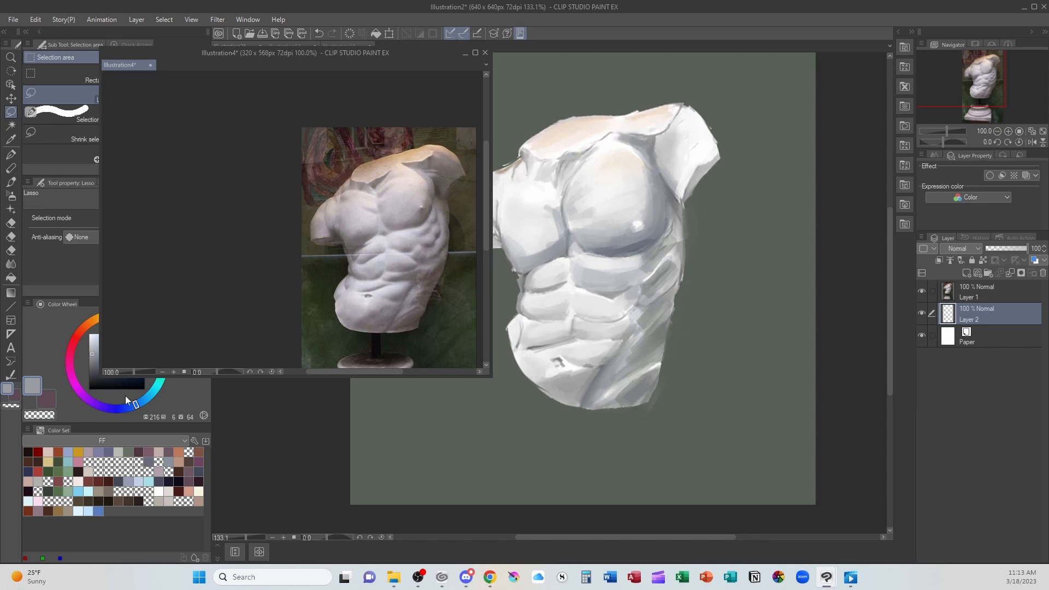
click(159, 382)
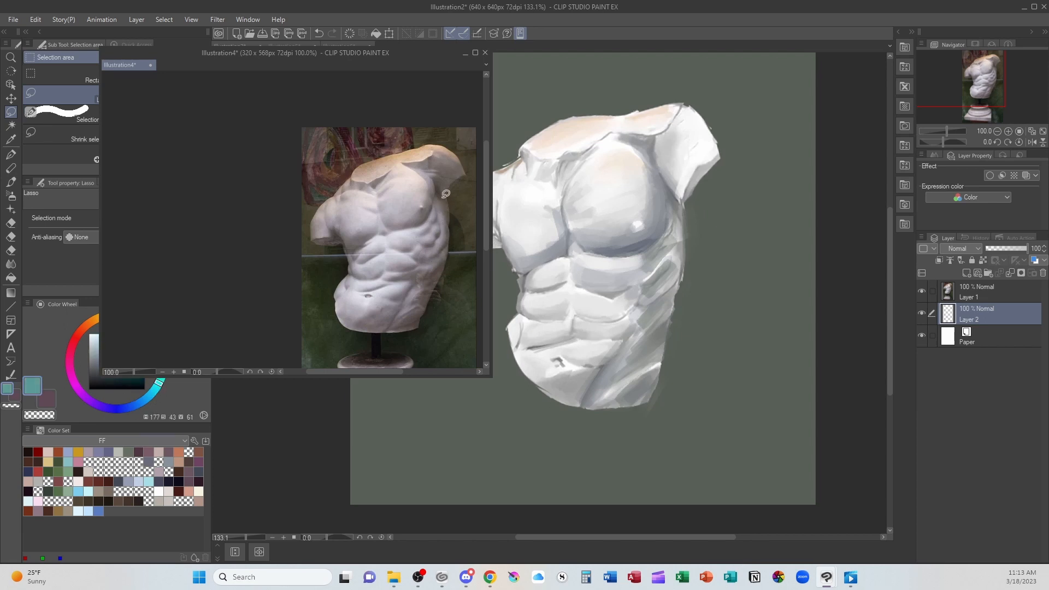
mouse_move(442, 153)
mouse_down()
mouse_move(393, 222)
mouse_move(404, 255)
mouse_move(400, 297)
mouse_move(379, 331)
mouse_move(396, 343)
mouse_move(444, 302)
mouse_move(469, 157)
mouse_move(440, 133)
mouse_move(427, 171)
mouse_up()
key(ctrl+z)
mouse_move(329, 193)
mouse_down()
mouse_move(335, 220)
mouse_move(364, 232)
mouse_move(325, 322)
mouse_move(331, 254)
mouse_move(308, 246)
mouse_move(326, 190)
mouse_up()
key(ctrl+z)
- Sample the blue-grey under the right pectoral and, with a larger brush, paint a broad shadow down the torso's right flank to the hip
key(b)
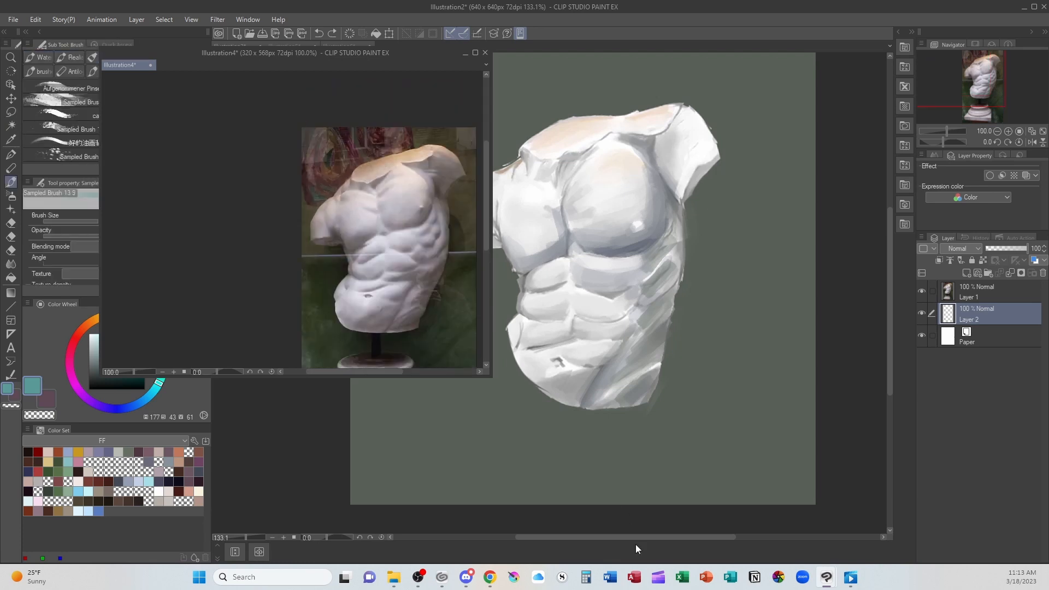
drag(656, 538, 604, 540)
alt+click(722, 246)
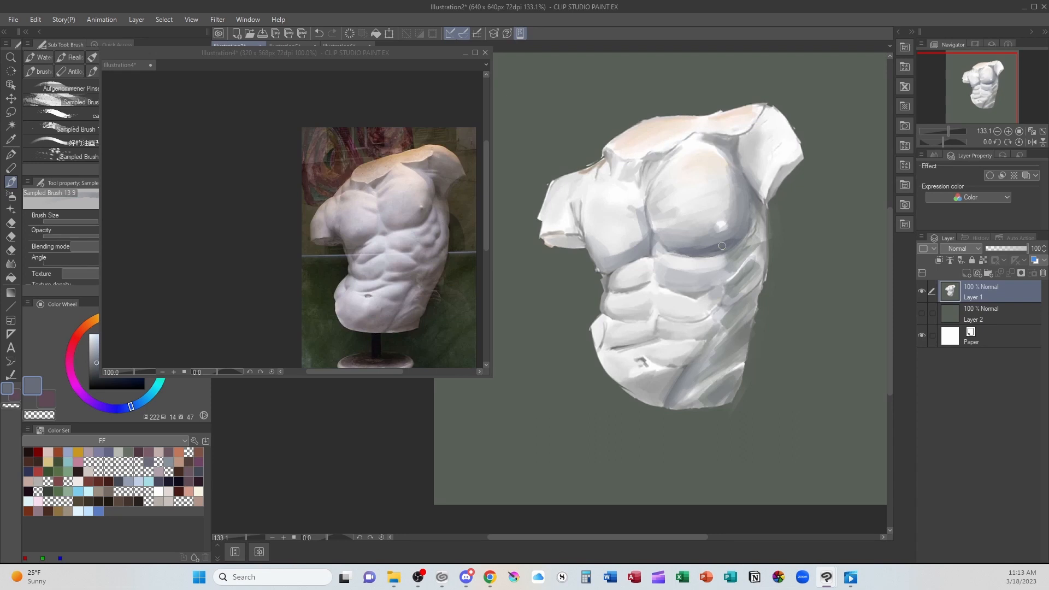
key(bracketright)
key(bracketright)
key(bracketright)
key(bracketright)
key(bracketright)
key(bracketright)
key(bracketright)
mouse_move(737, 190)
mouse_down()
mouse_move(735, 307)
mouse_move(717, 329)
mouse_move(727, 282)
mouse_move(704, 356)
mouse_move(670, 385)
mouse_move(699, 393)
mouse_up()
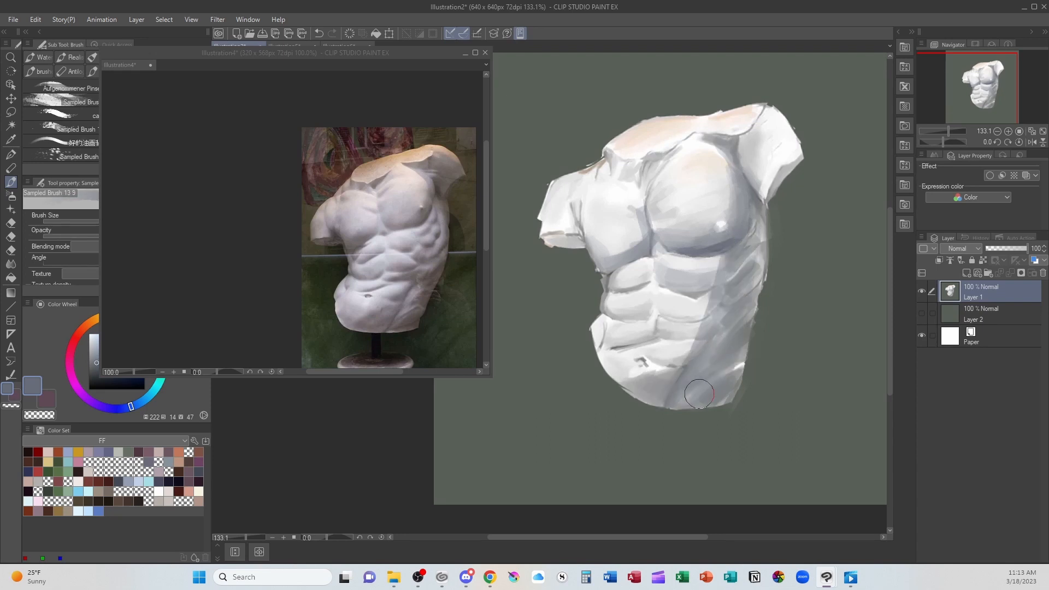
drag(686, 267, 748, 258)
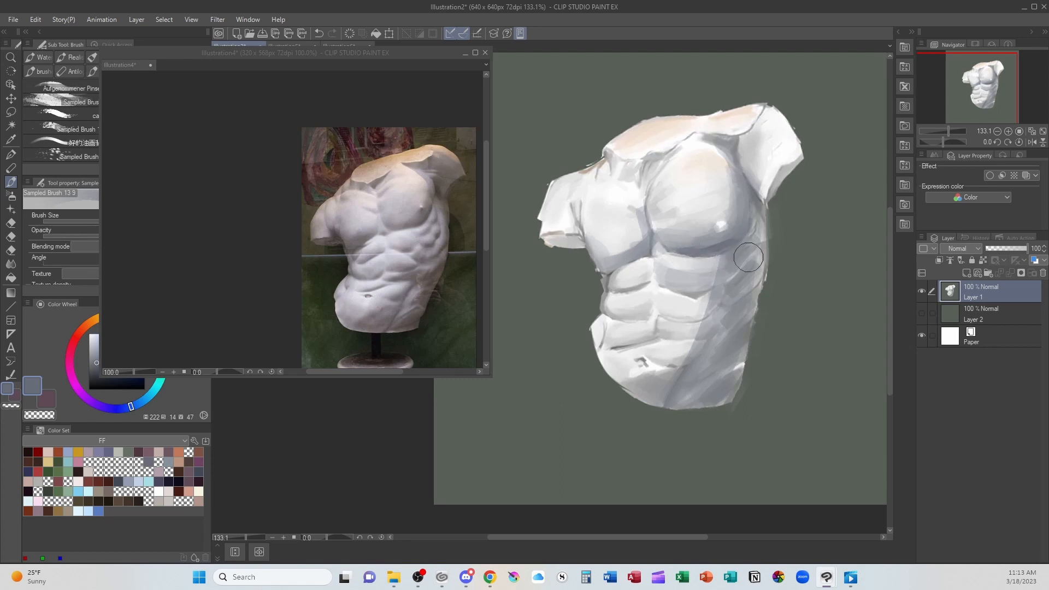
- Extend the blue-grey shadow down the right side of the abdomen and soften the torso's lower left edge
drag(721, 295, 690, 371)
mouse_move(547, 231)
mouse_down()
mouse_move(595, 225)
mouse_move(617, 269)
mouse_move(616, 354)
mouse_move(622, 369)
mouse_move(622, 298)
mouse_move(651, 395)
mouse_move(643, 427)
mouse_up()
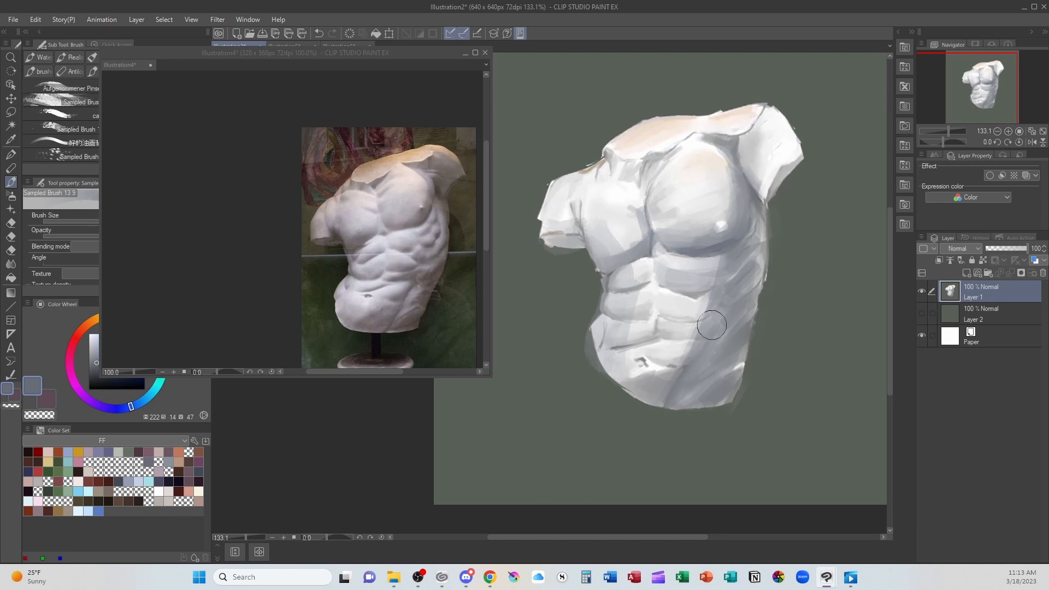
mouse_move(737, 327)
mouse_down()
mouse_move(734, 354)
mouse_move(701, 380)
mouse_up()
- Sample near-white from the left pectoral and blend it over the right pectoral and the lit side of the abdomen down to the hip
alt+click(622, 227)
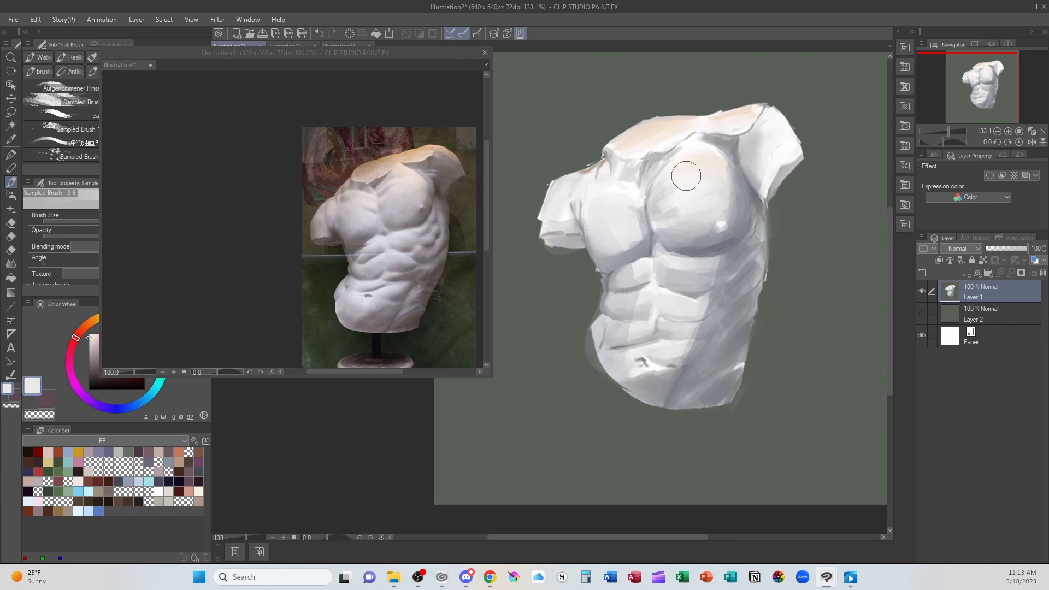
drag(684, 206, 692, 213)
mouse_move(649, 267)
mouse_down()
mouse_move(633, 277)
mouse_move(659, 323)
mouse_move(645, 382)
mouse_move(612, 377)
mouse_move(629, 380)
mouse_move(611, 365)
mouse_move(628, 389)
mouse_move(650, 388)
mouse_move(602, 373)
mouse_up()
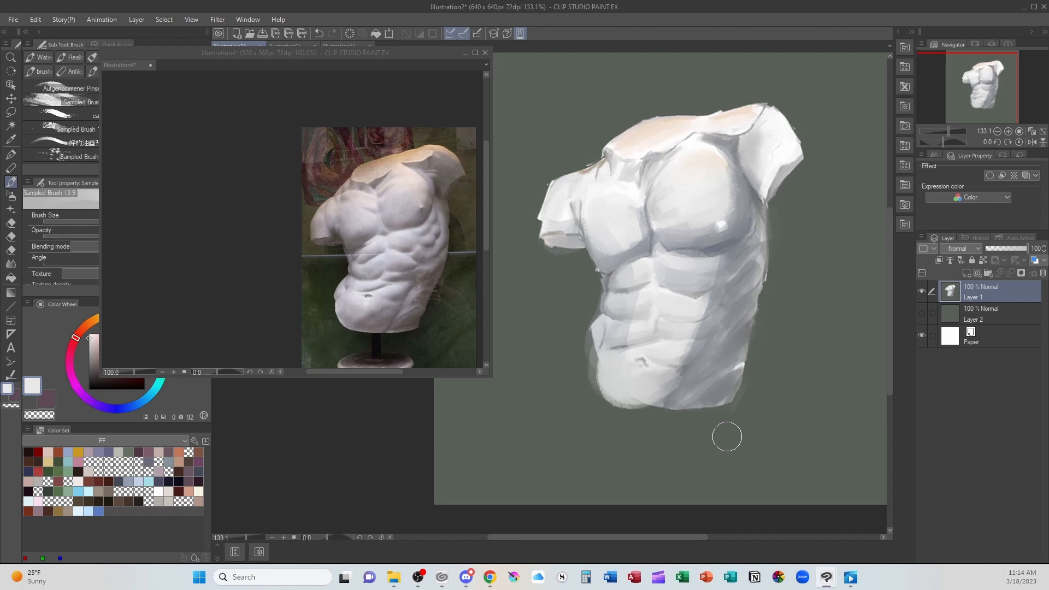
- With a smaller brush, use sampled greys and near-white to refine the ribs on the right flank and soften the right nipple highlight
key(bracketleft)
key(bracketleft)
key(bracketleft)
key(bracketleft)
key(bracketleft)
alt+click(707, 289)
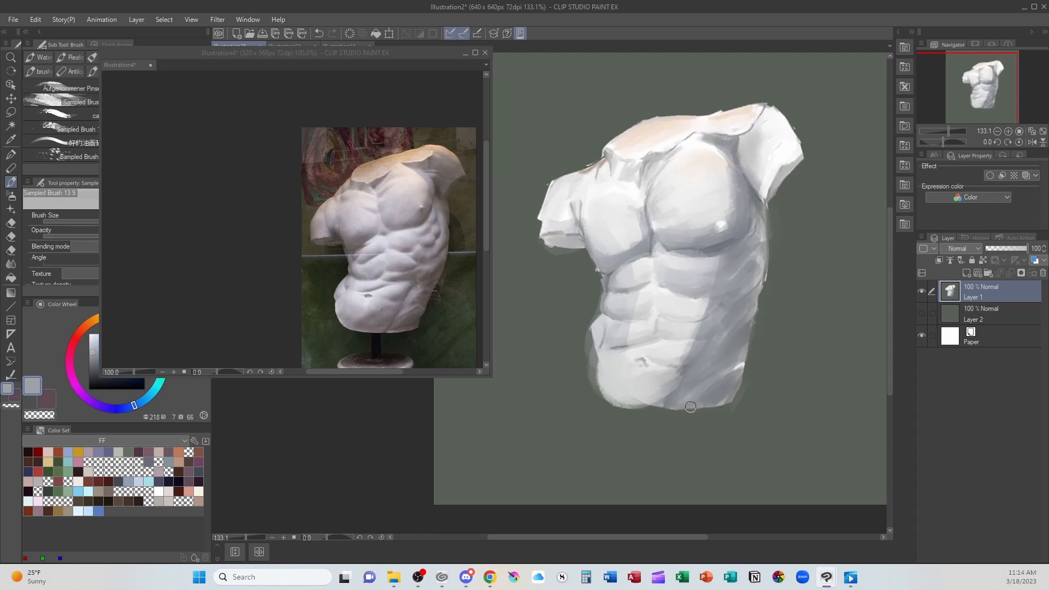
alt+click(677, 301)
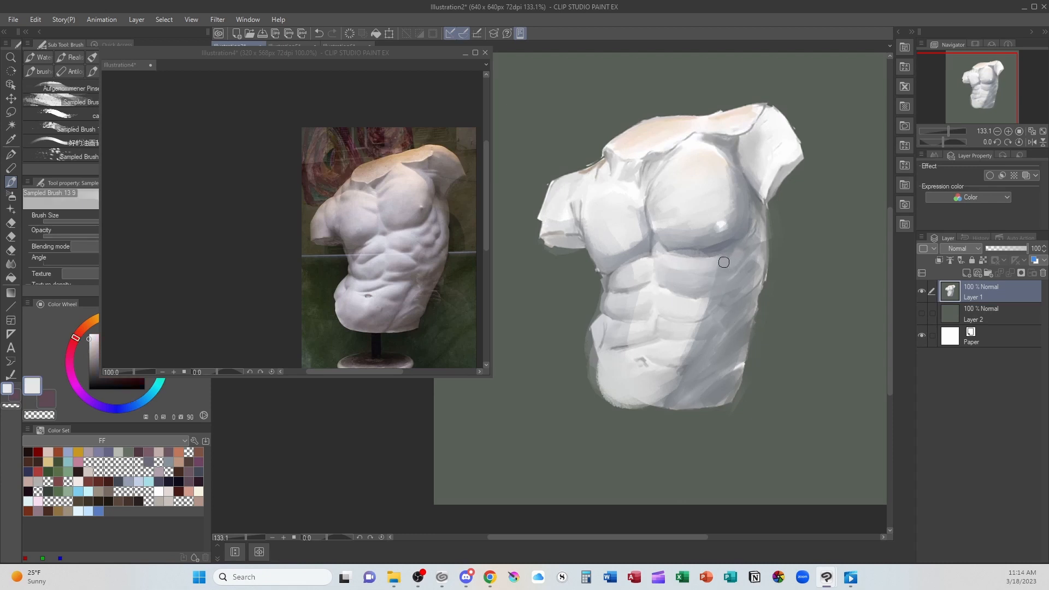
mouse_move(720, 278)
mouse_down()
mouse_move(752, 246)
mouse_move(721, 304)
mouse_up()
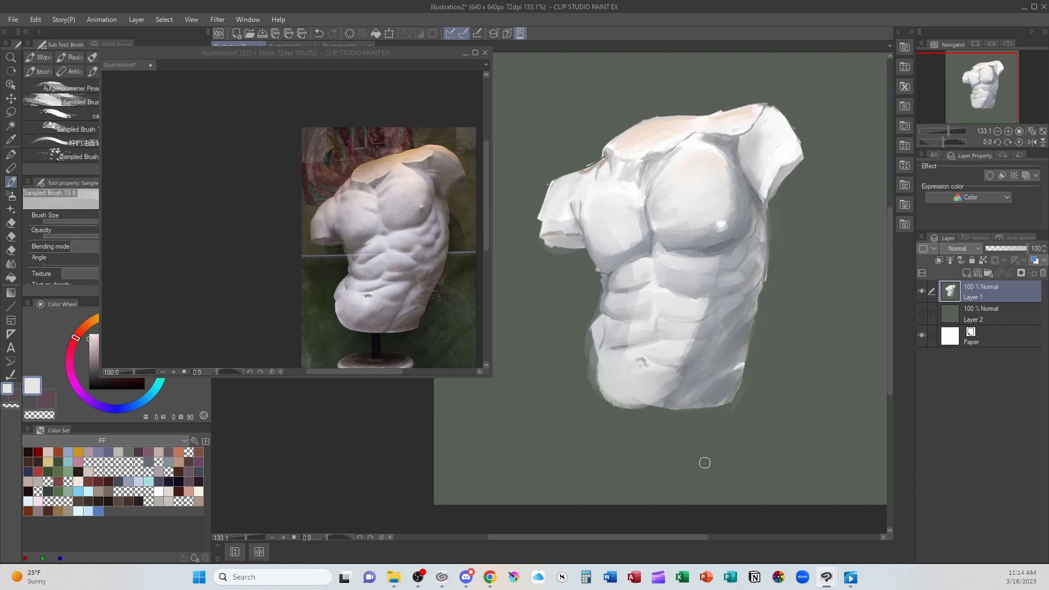
alt+click(722, 237)
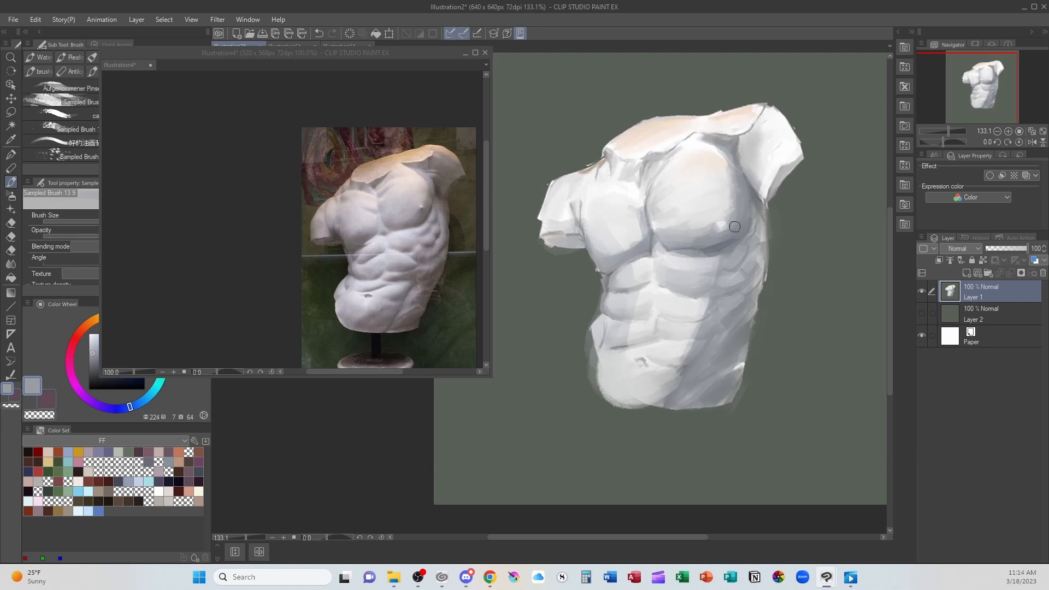
alt+click(722, 225)
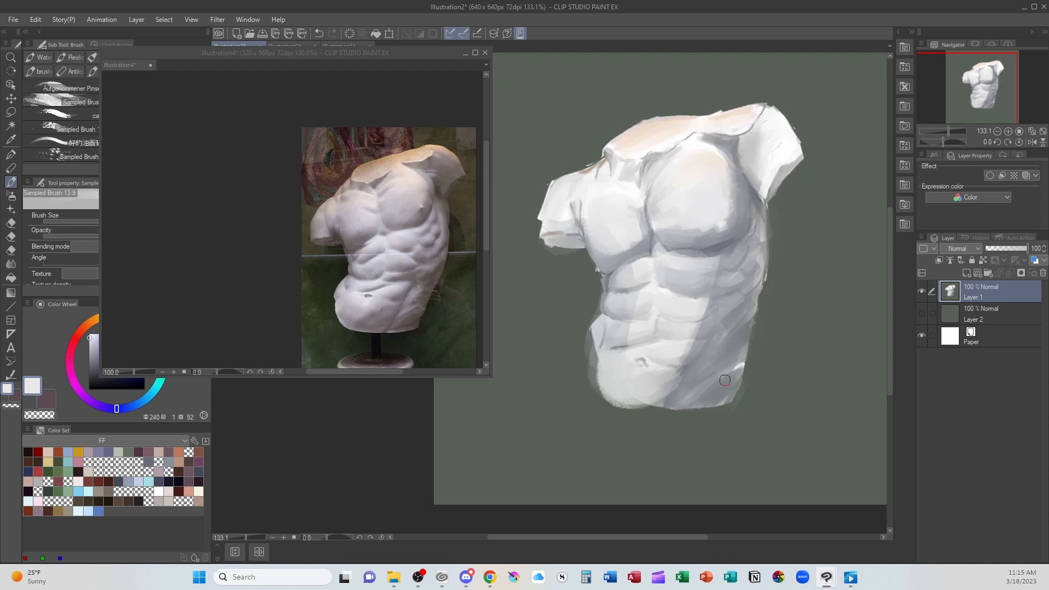
key(b)
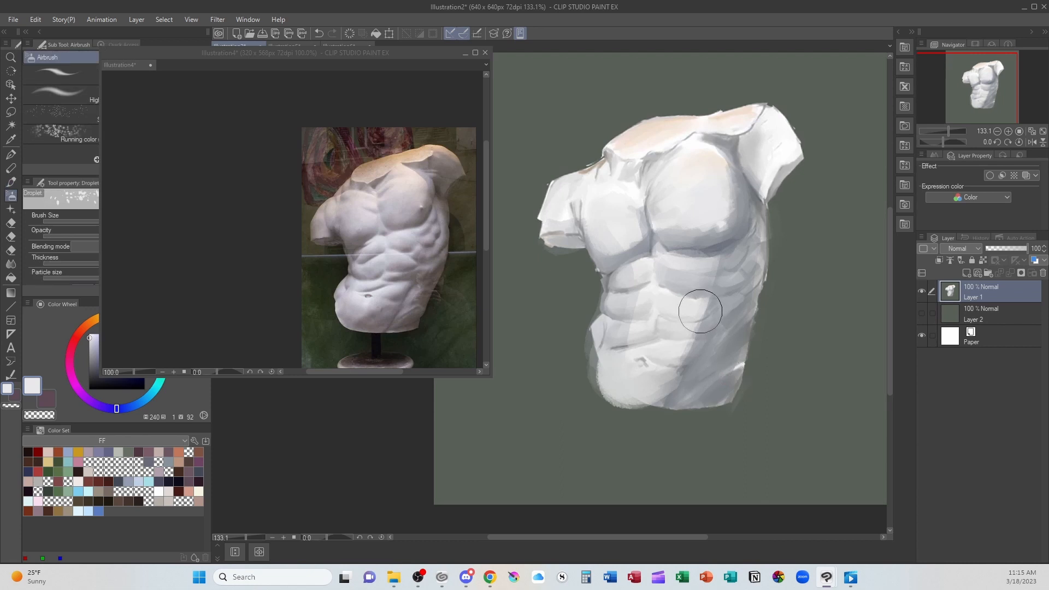
alt+click(713, 249)
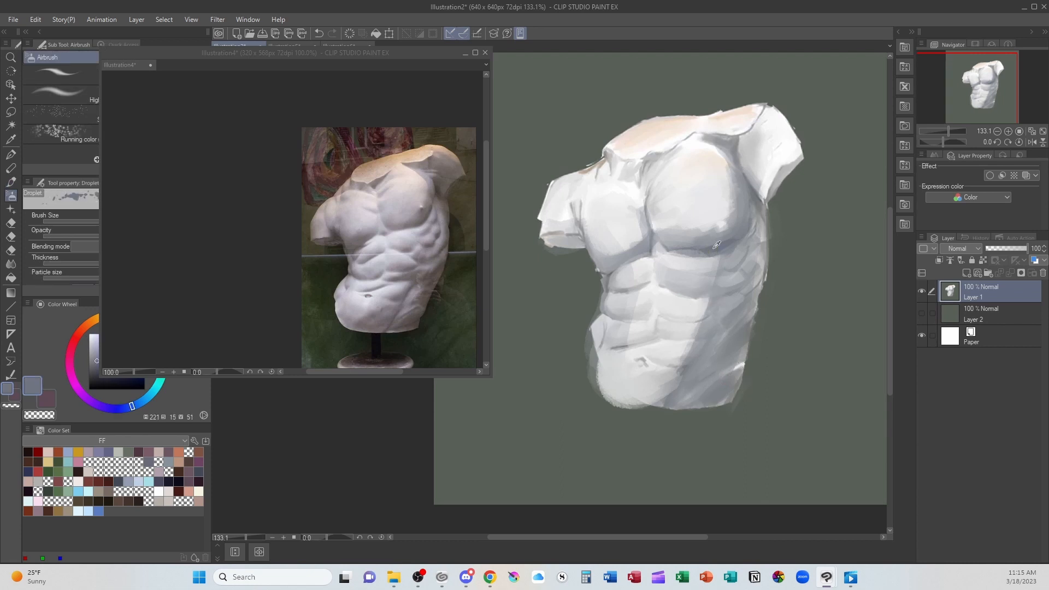
drag(548, 235, 554, 237)
key(ctrl+z)
key(b)
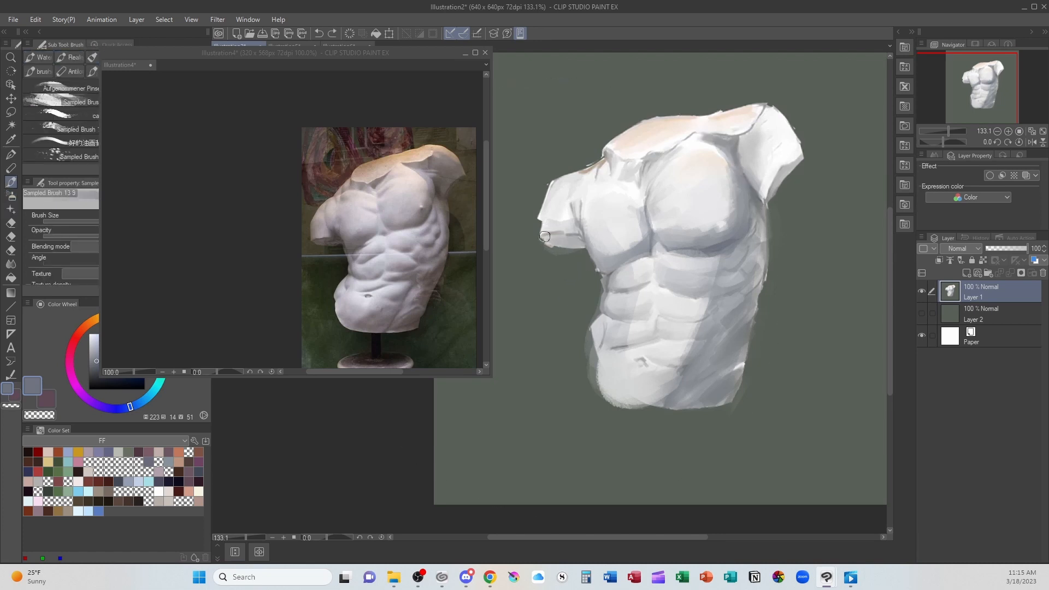
- Shade the underside of the left arm stump blue-grey and brighten the plane above its edge with sampled near-white
alt+click(557, 222)
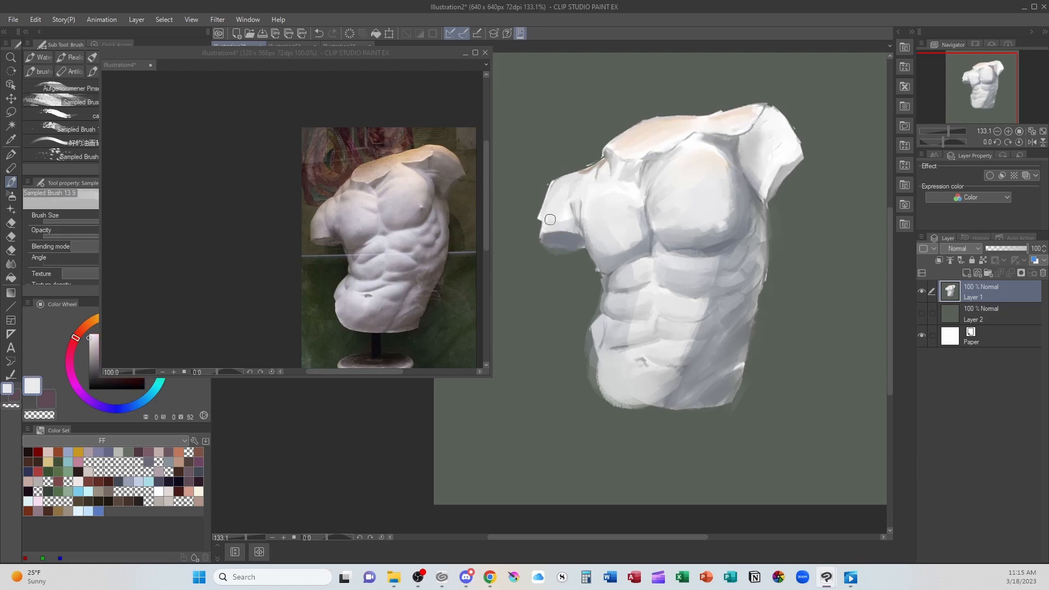
drag(543, 223, 575, 224)
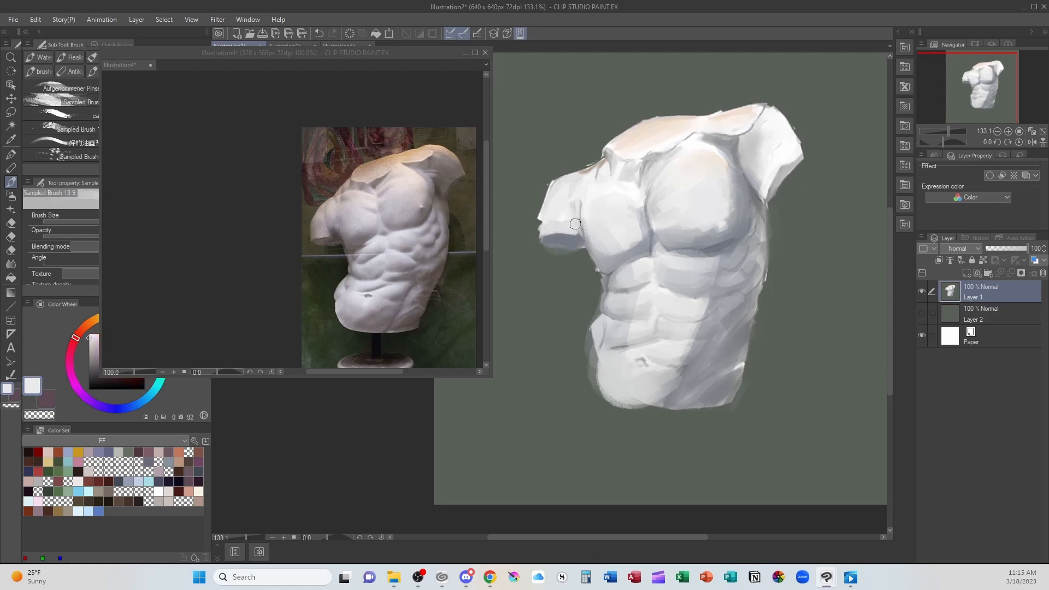
alt+click(580, 252)
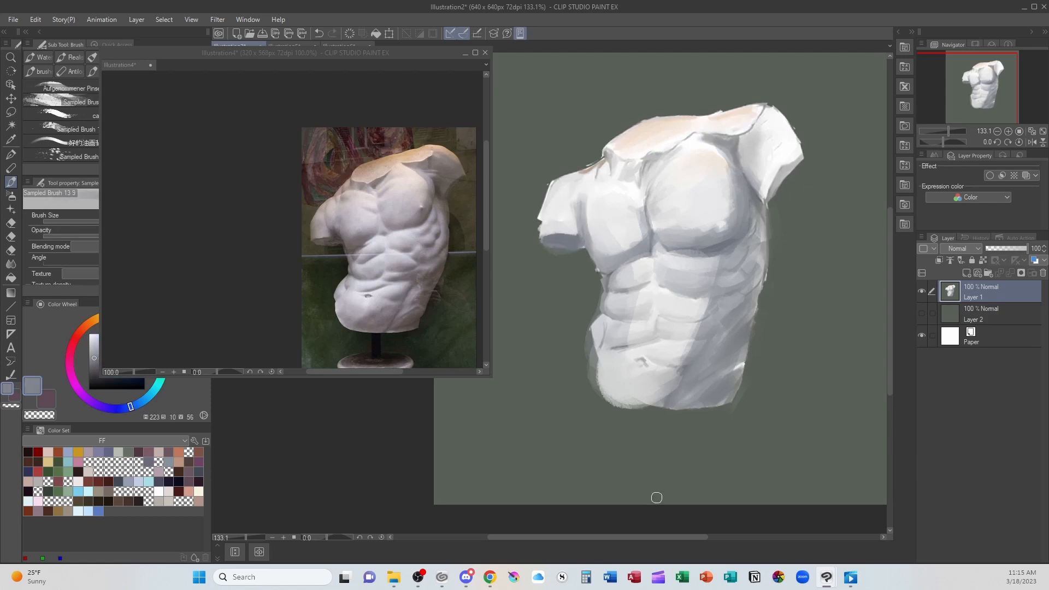